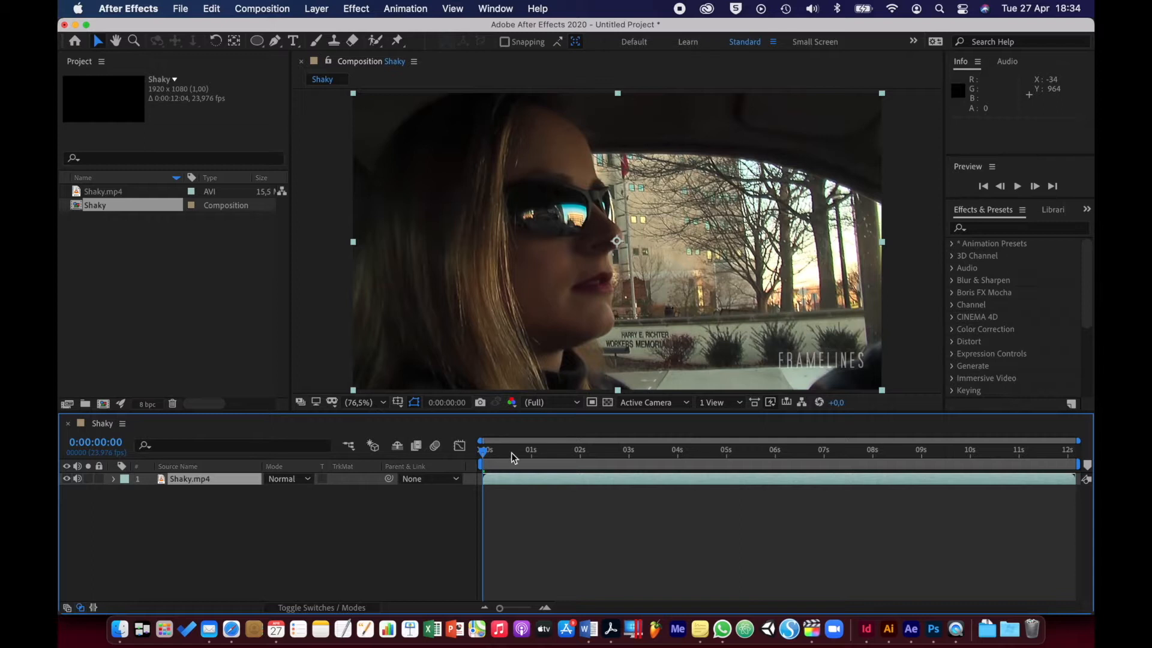
- Play back the shaky footage in the composition to review it and return the playhead to the start
{"action": "key", "text": "space"}
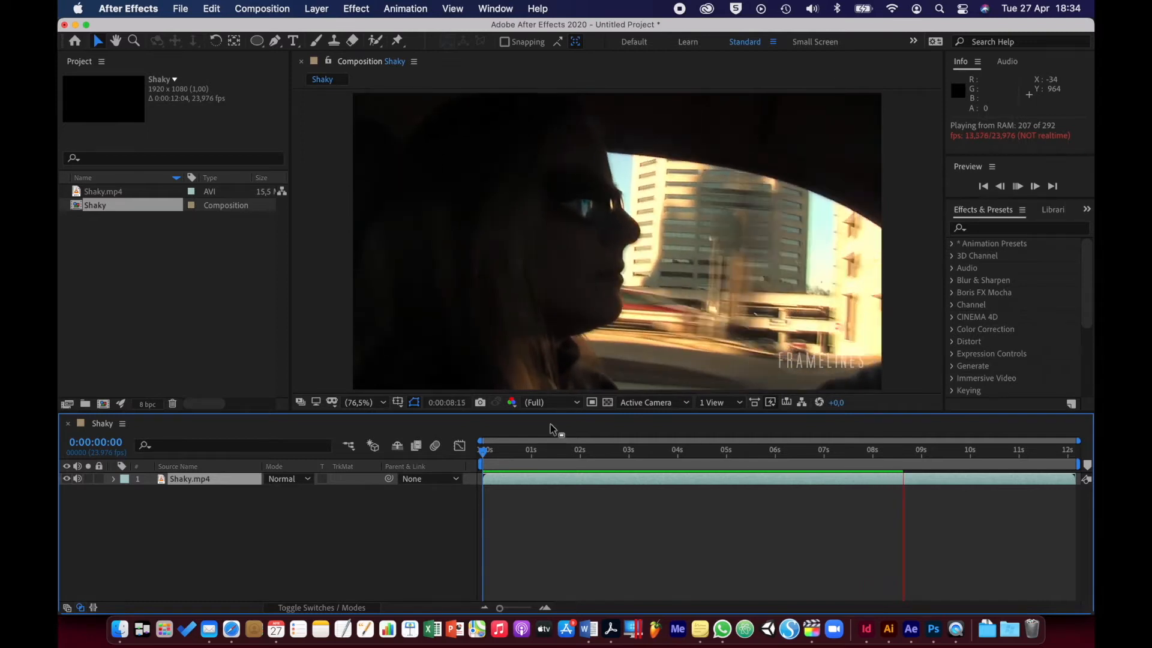
{"action": "left_click", "coordinate": [517, 454]}
{"action": "left_click_drag", "start_coordinate": [513, 452], "coordinate": [463, 451]}
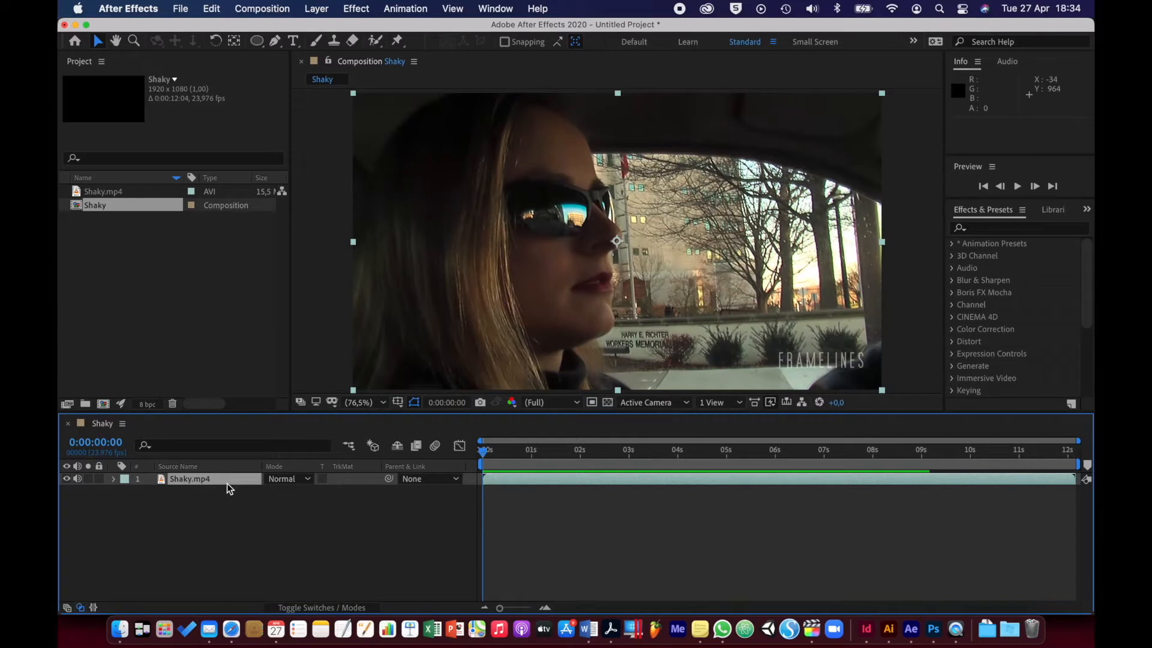
- Show and enlarge the Tracker panel, and start Track Motion on the Shaky.mp4 layer
{"action": "left_click", "coordinate": [227, 484]}
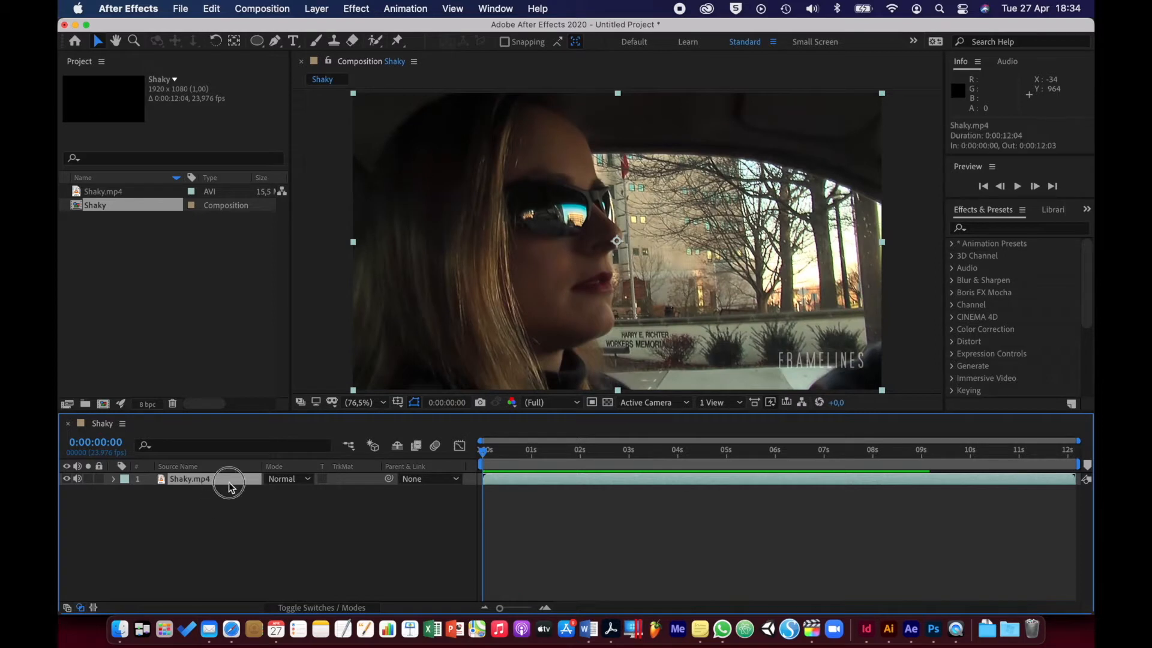
{"action": "left_click", "coordinate": [498, 9]}
{"action": "left_click", "coordinate": [552, 451]}
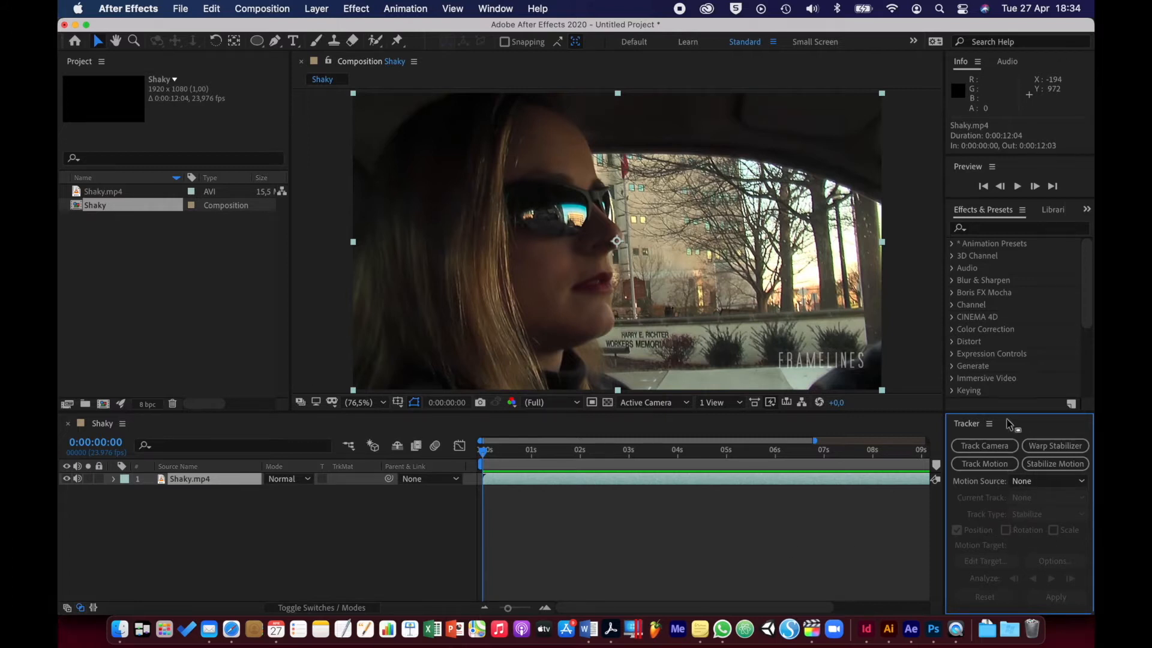
{"action": "left_click_drag", "start_coordinate": [1007, 412], "coordinate": [1008, 378]}
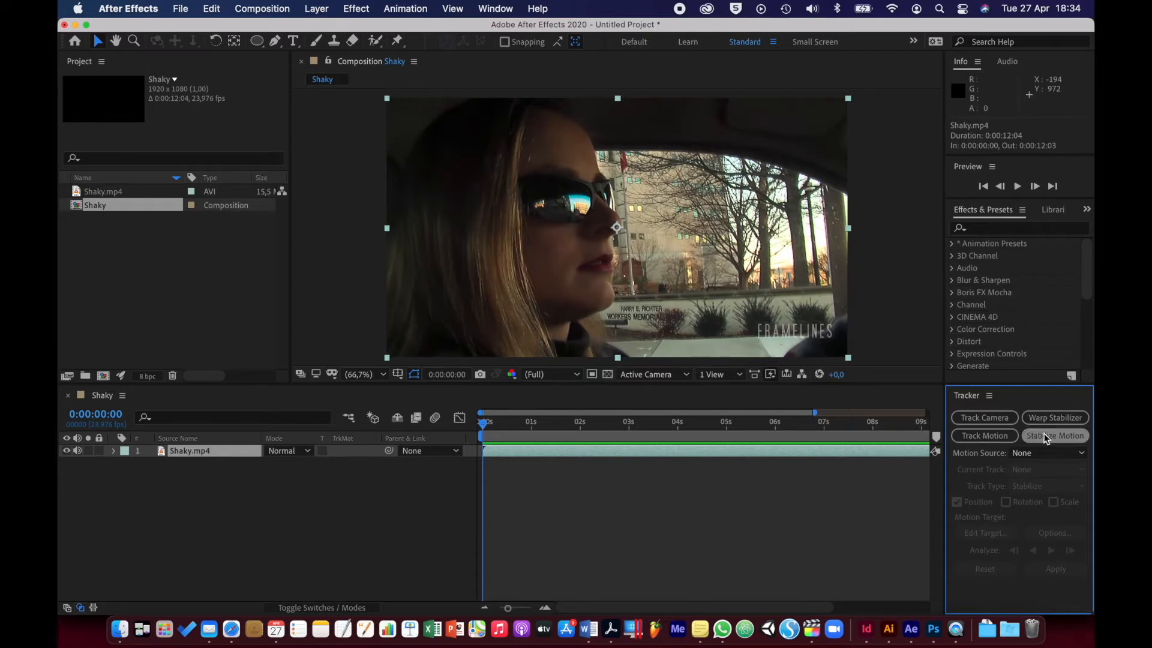
{"action": "left_click", "coordinate": [996, 440]}
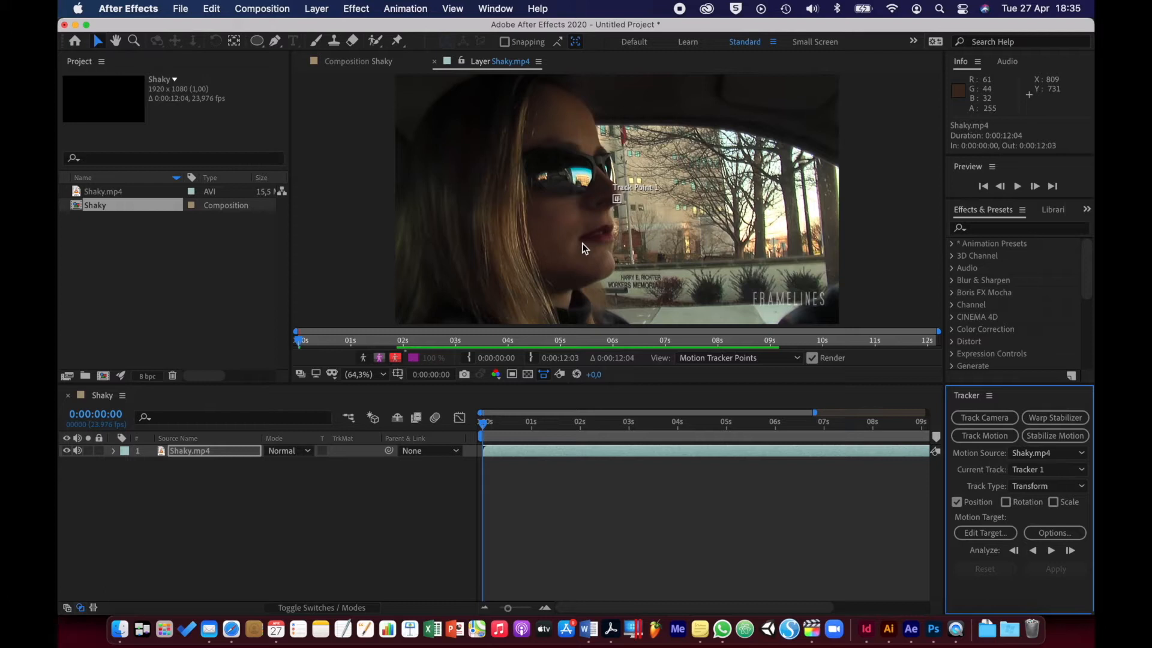
- Enlarge the feature and search regions of Track Point 1 and position them over the reflection in the woman's sunglasses
{"action": "left_click", "coordinate": [625, 209]}
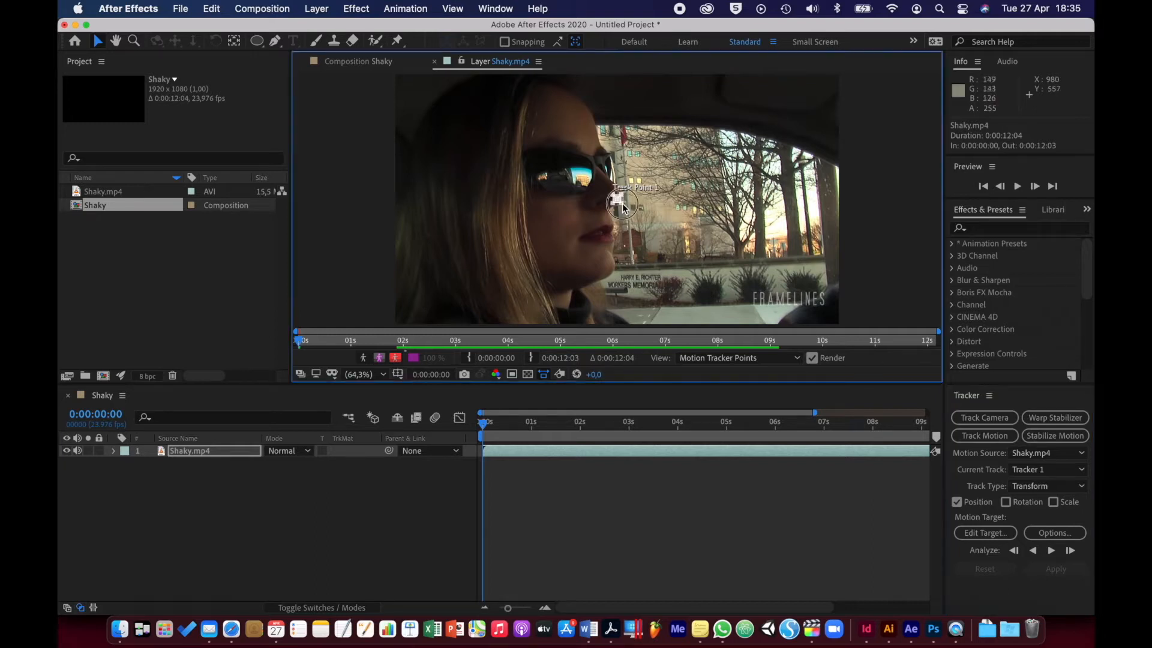
{"action": "mouse_move", "coordinate": [634, 217]}
{"action": "left_mouse_down"}
{"action": "mouse_move", "coordinate": [646, 226]}
{"action": "mouse_move", "coordinate": [630, 207]}
{"action": "mouse_move", "coordinate": [636, 217]}
{"action": "left_mouse_up"}
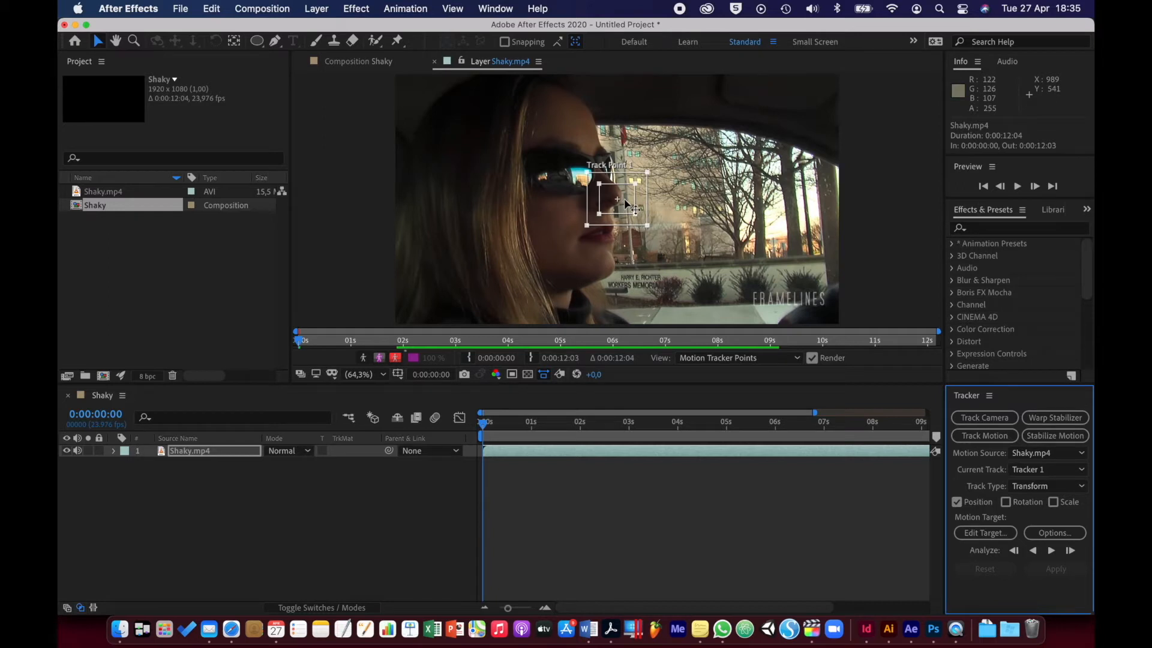
{"action": "left_click_drag", "start_coordinate": [625, 200], "coordinate": [587, 174]}
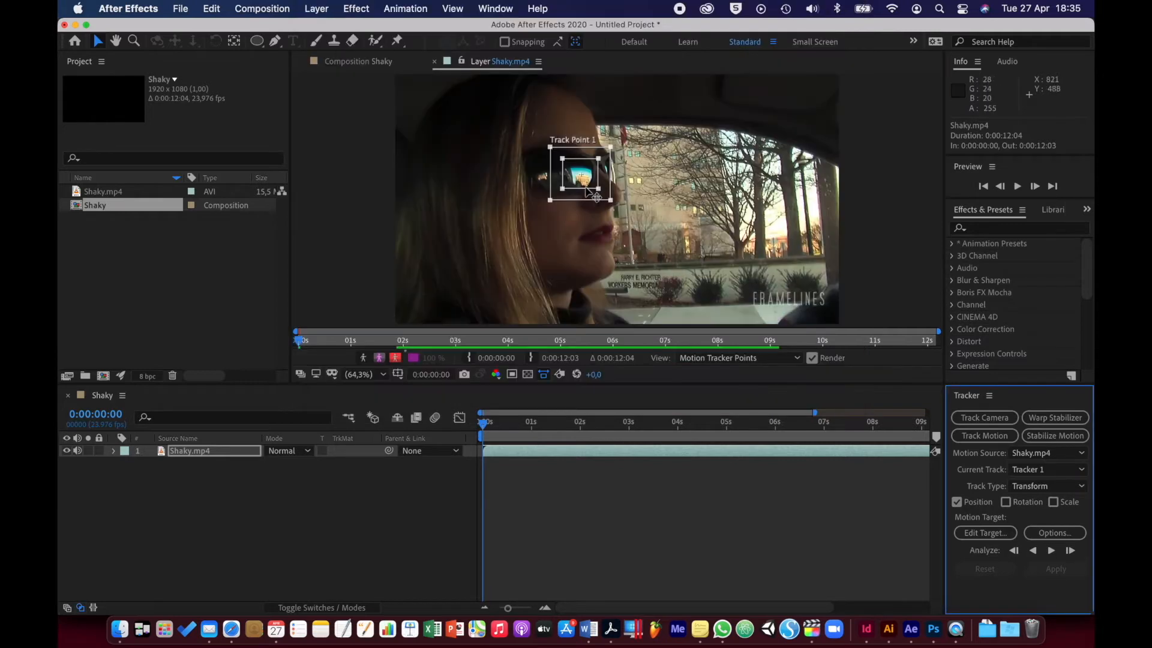
{"action": "left_click_drag", "start_coordinate": [579, 177], "coordinate": [611, 204]}
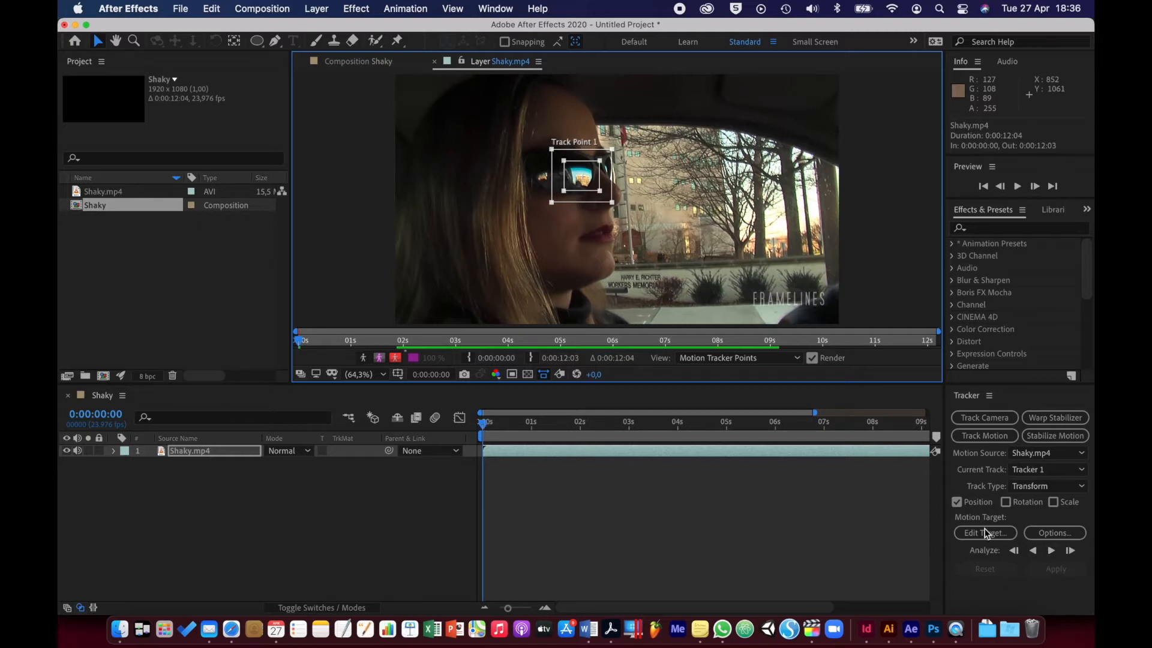
- Analyze the track point forward through the whole clip and return the playhead to 0:00:00:00 with Shaky.mp4 selected
{"action": "left_click", "coordinate": [1051, 550]}
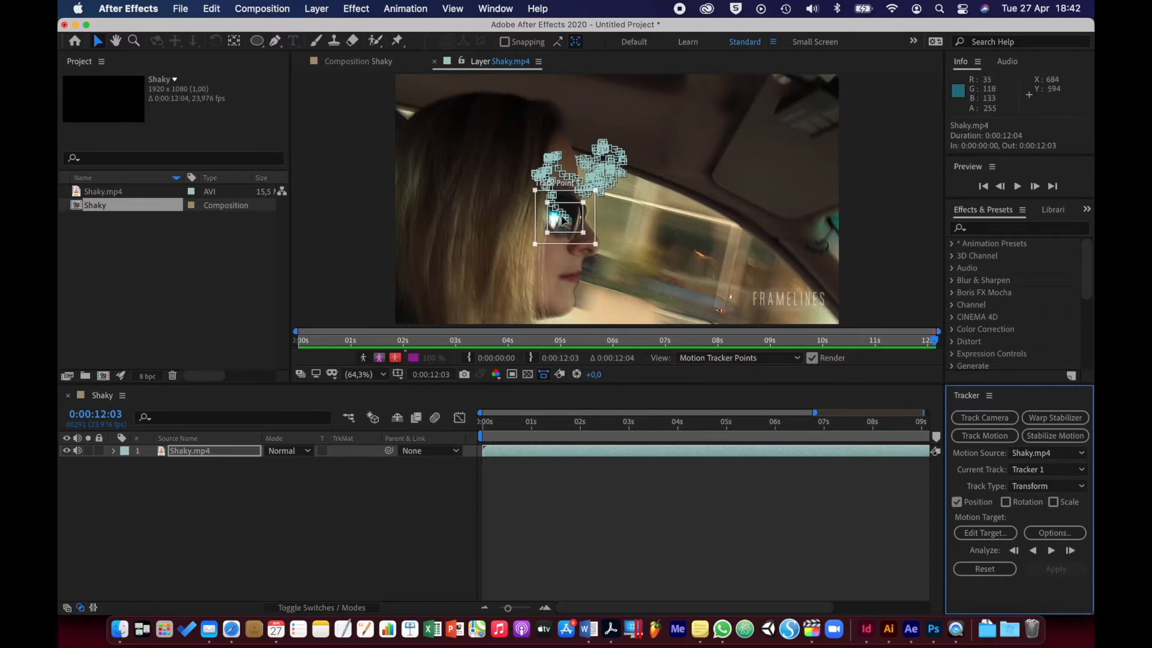
{"action": "left_click_drag", "start_coordinate": [532, 426], "coordinate": [482, 420]}
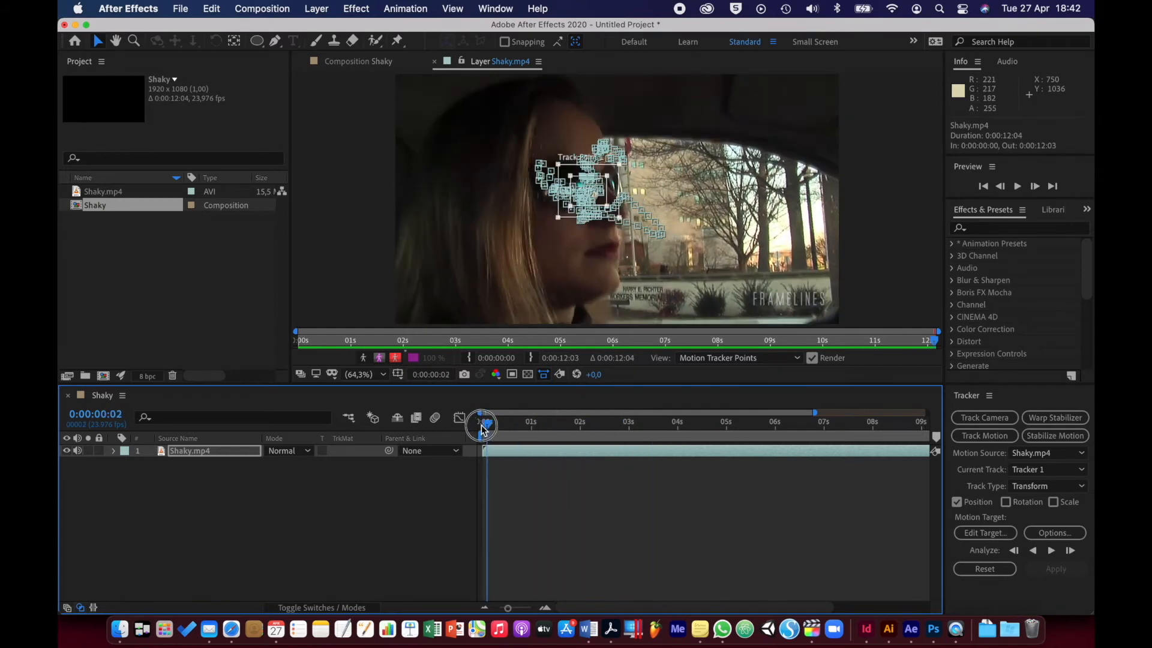
{"action": "left_click", "coordinate": [430, 488]}
{"action": "left_click", "coordinate": [249, 450]}
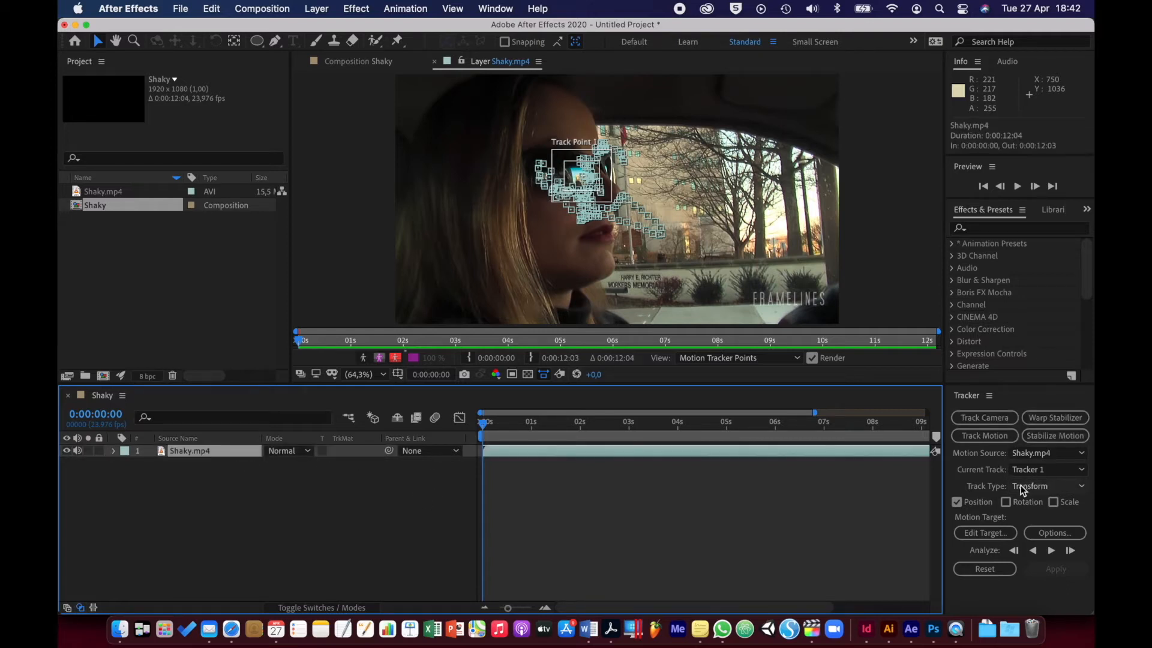
- Change Tracker 1's track type to Stabilize and apply it to the Shaky.mp4 layer in the X and Y dimensions
{"action": "left_click", "coordinate": [1080, 487]}
{"action": "left_click", "coordinate": [1063, 498]}
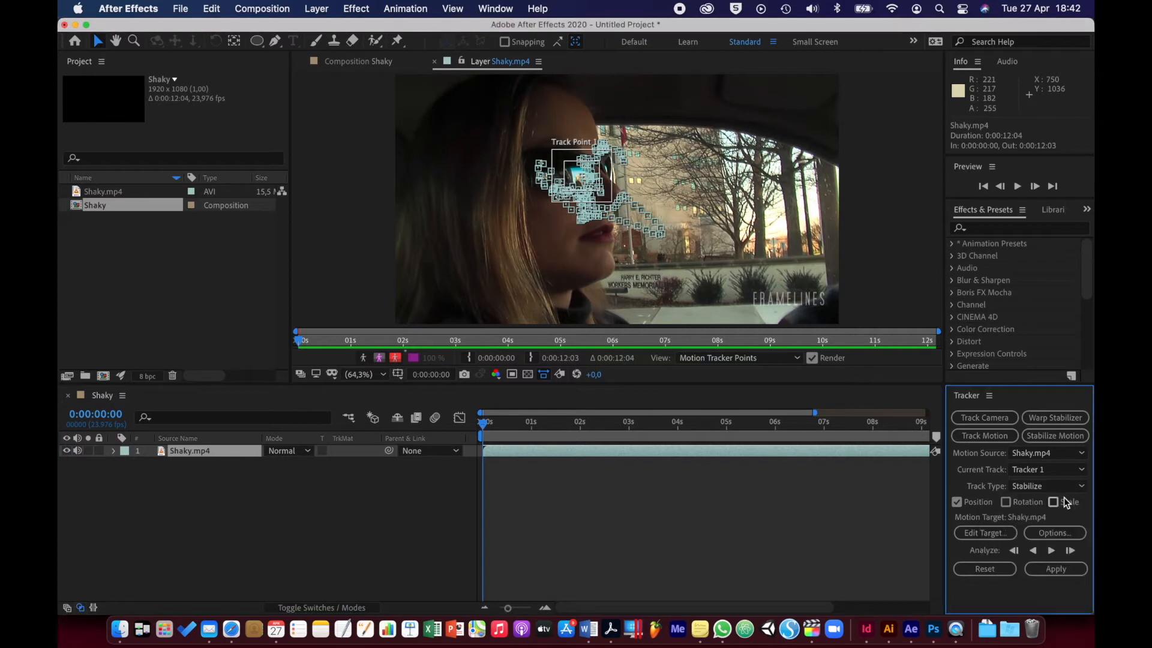
{"action": "left_click", "coordinate": [1048, 566]}
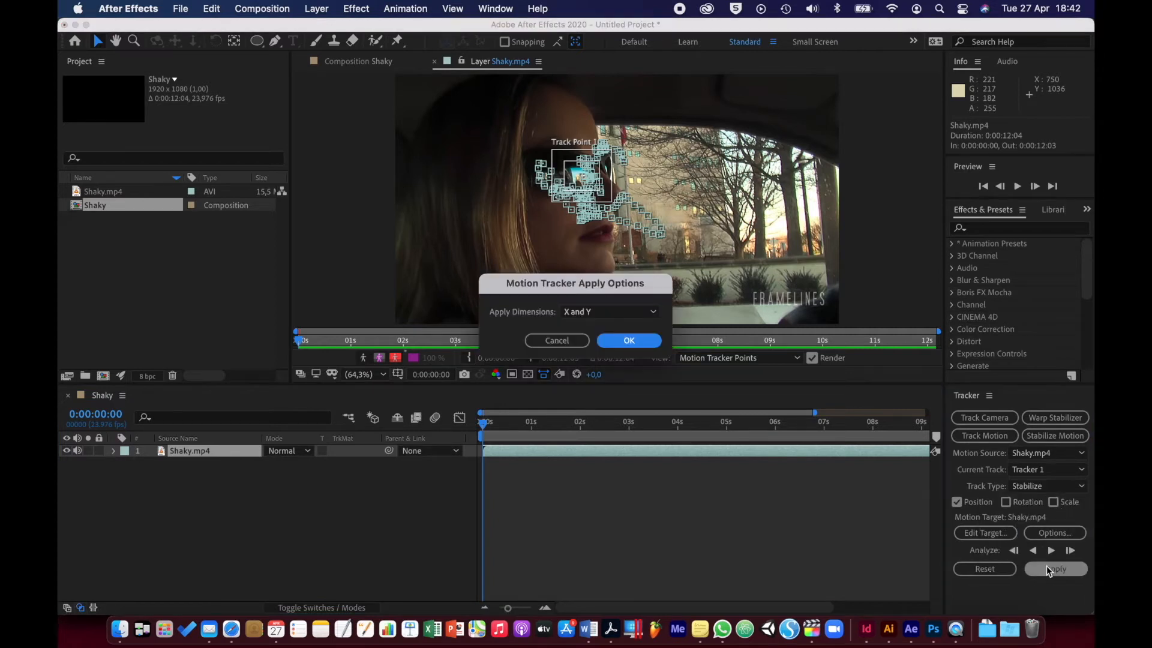
{"action": "left_click", "coordinate": [646, 339]}
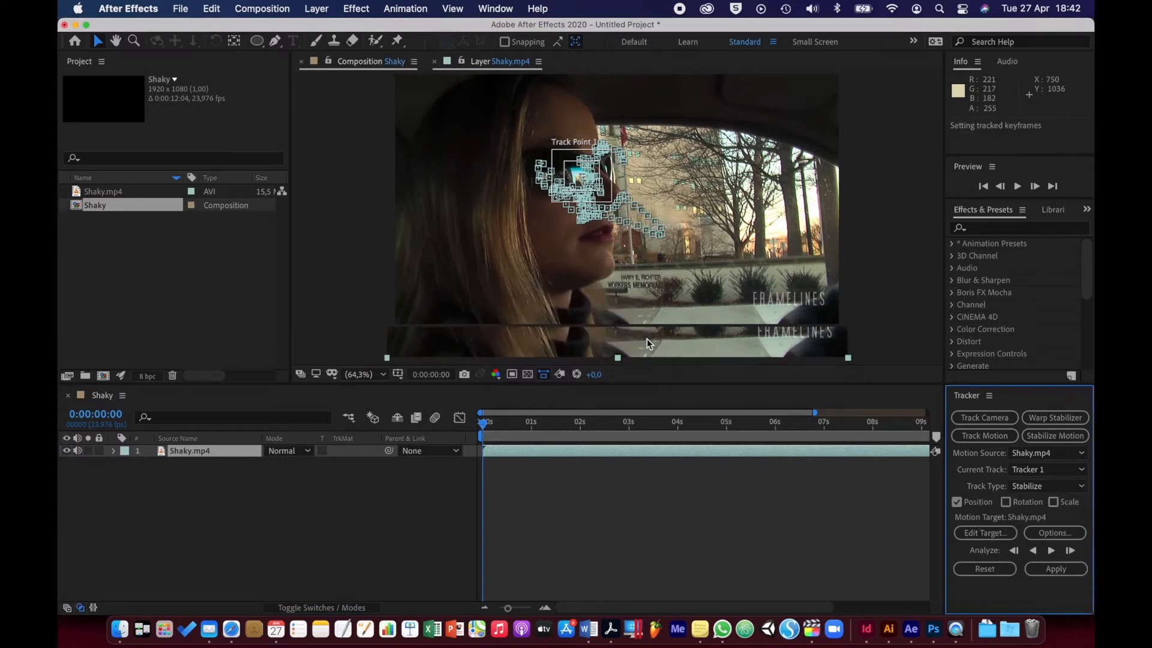
- Preview the stabilized footage in the composition and undo the applied stabilization
{"action": "left_click", "coordinate": [489, 426]}
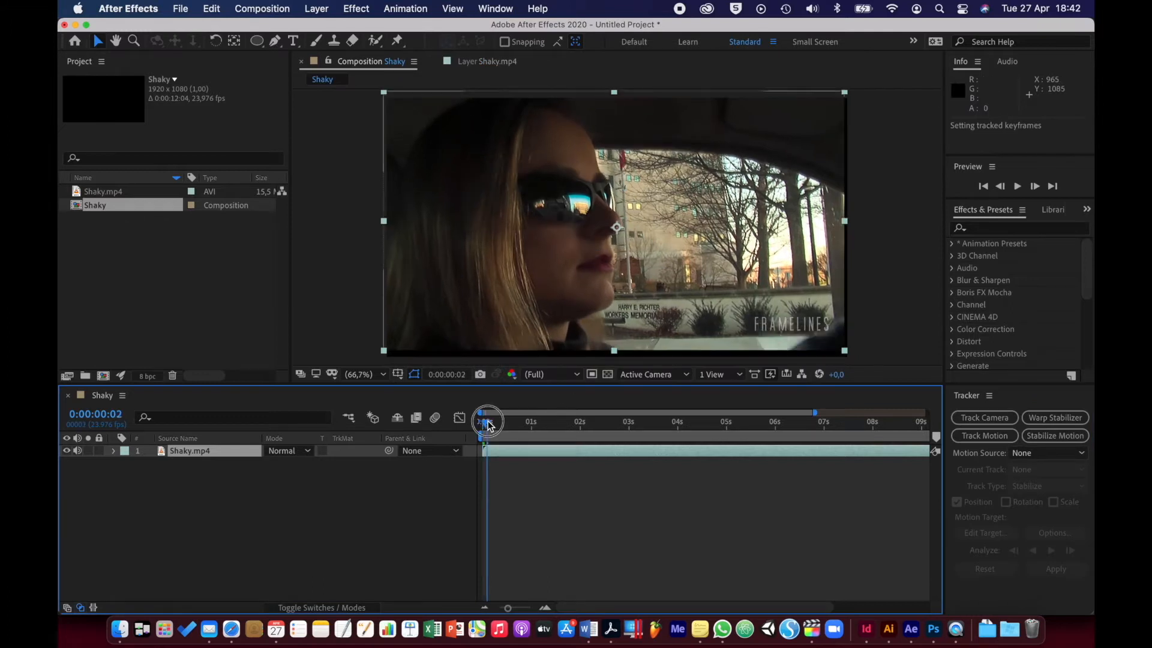
{"action": "key", "text": "space"}
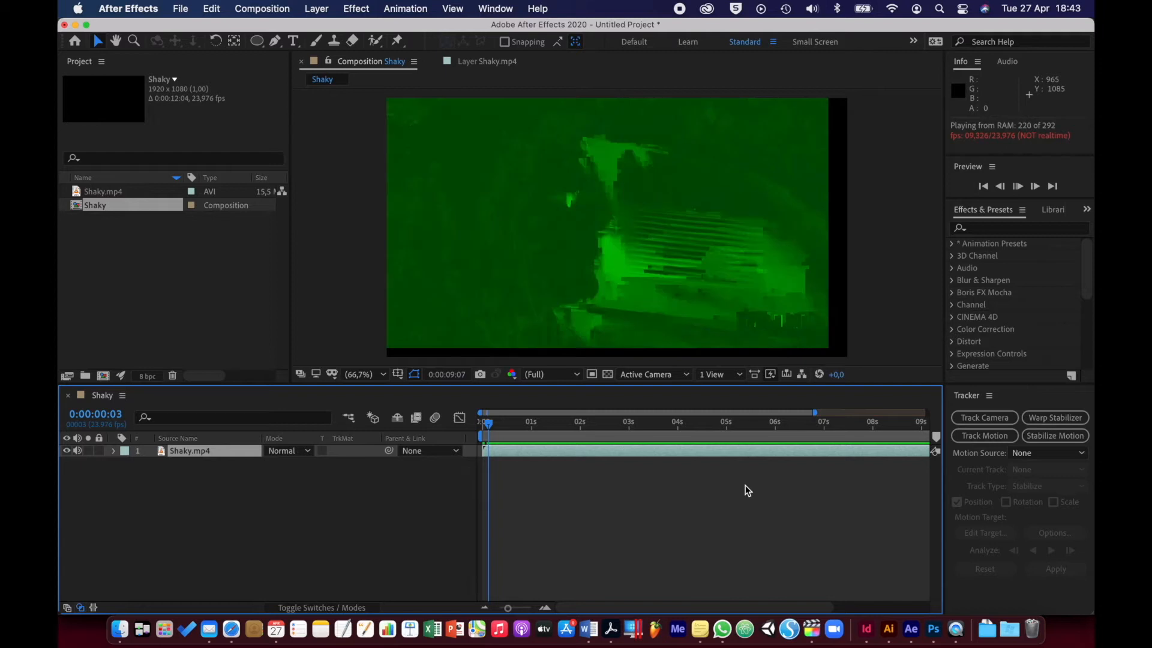
{"action": "key", "text": "space"}
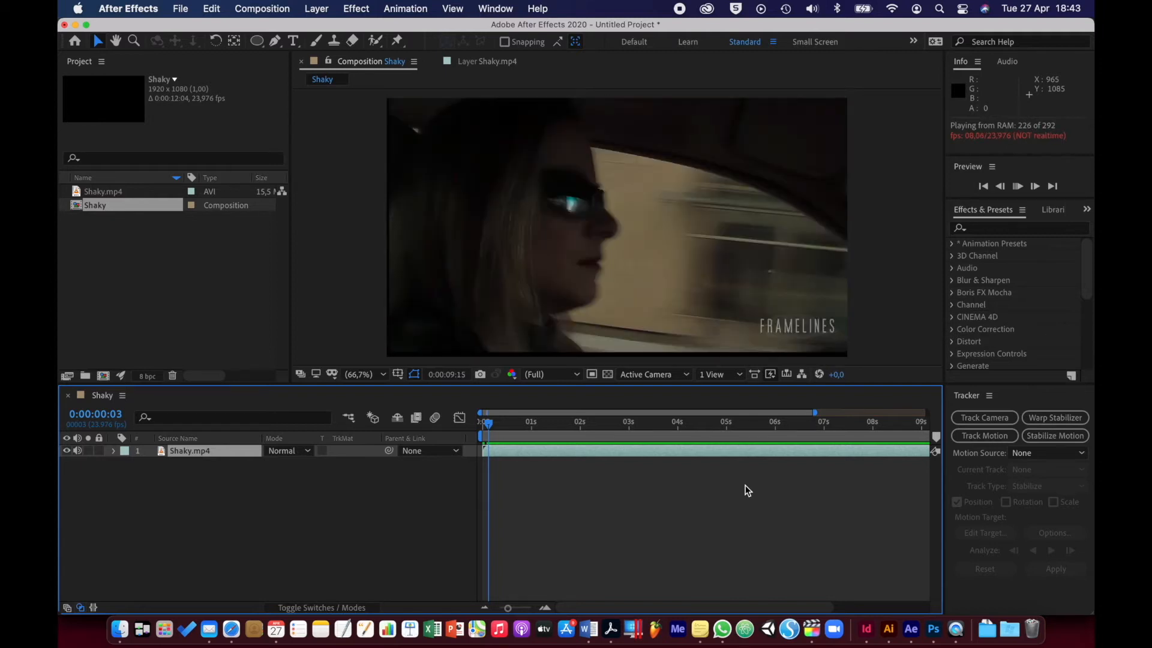
{"action": "left_click_drag", "start_coordinate": [567, 424], "coordinate": [471, 433]}
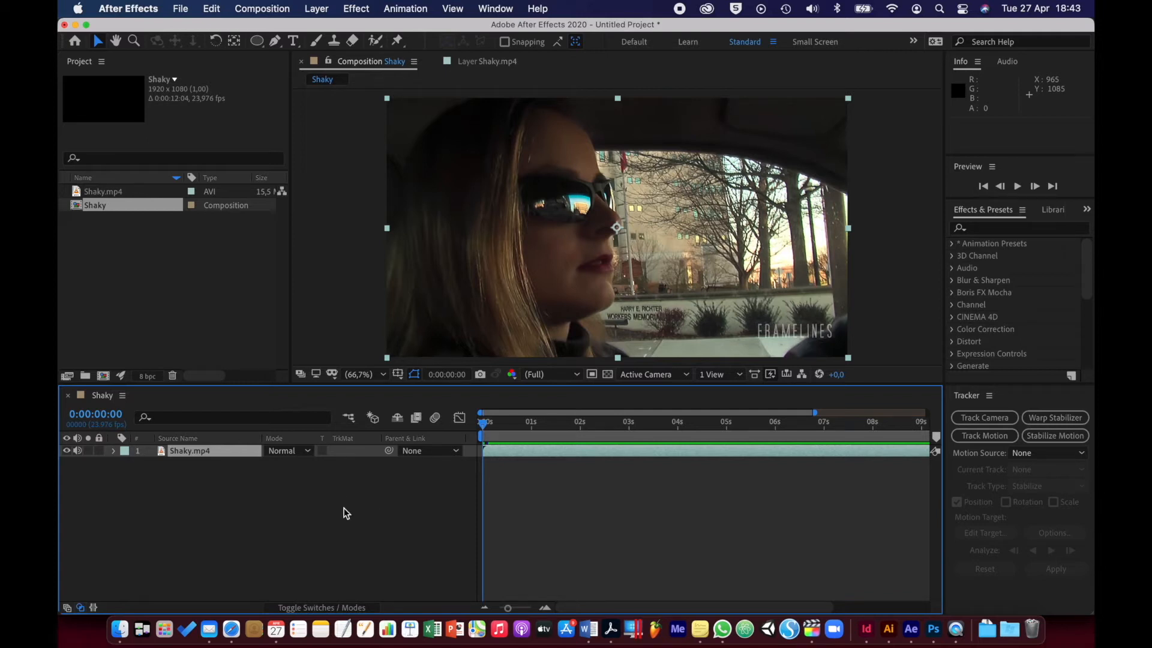
{"action": "key", "text": "super+z"}
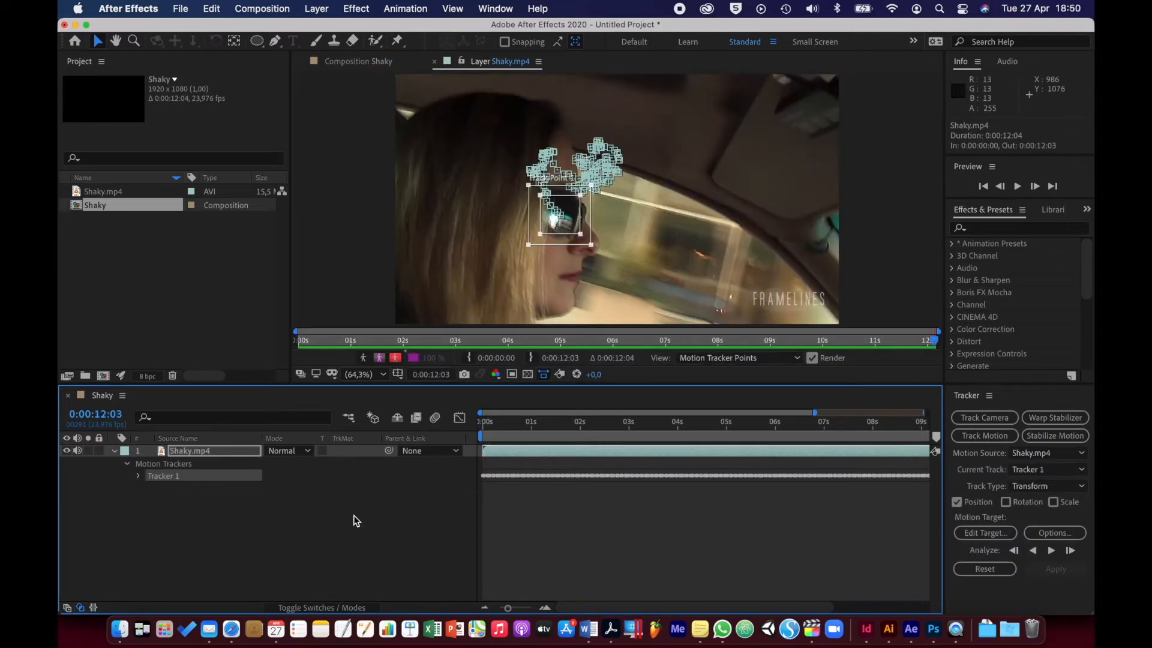
- Collapse the Shaky.mp4 layer's properties and import Bad Bad Girl.ai as footage with merged layers
{"action": "left_click", "coordinate": [115, 451]}
{"action": "left_click", "coordinate": [243, 509]}
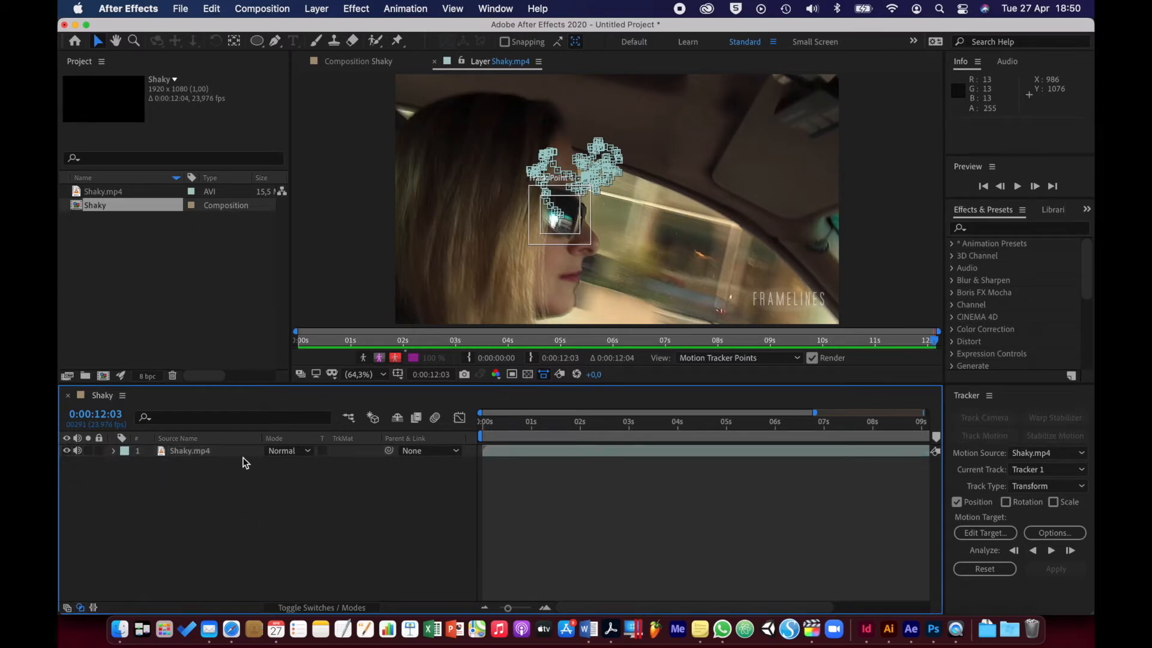
{"action": "left_click", "coordinate": [208, 451]}
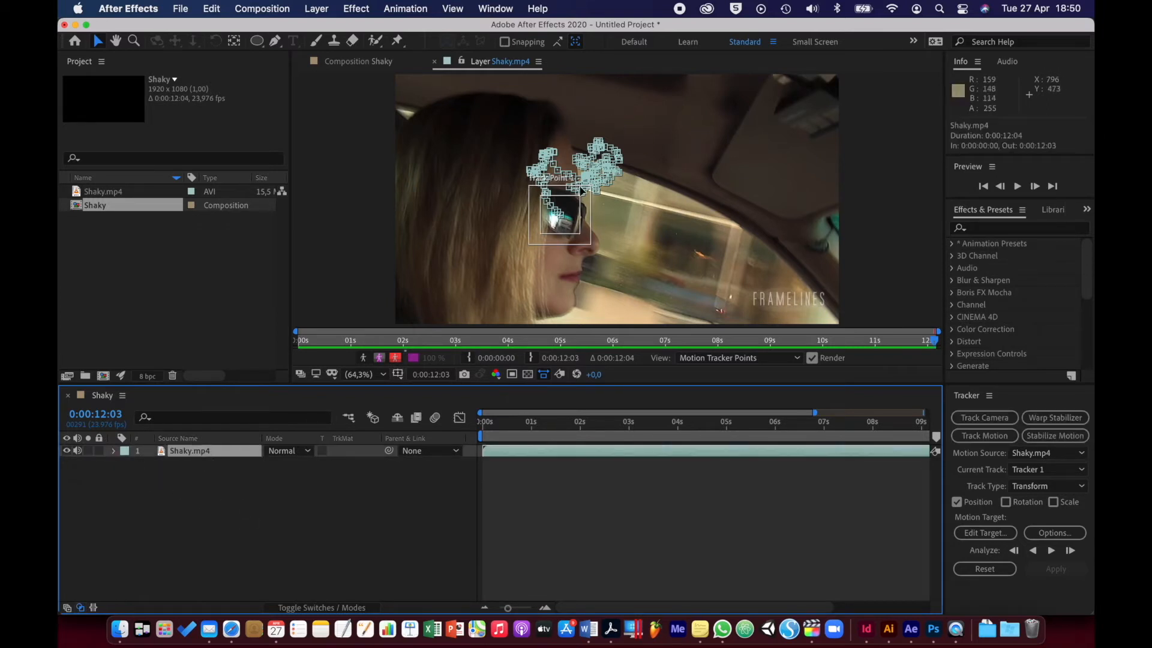
{"action": "double_click", "coordinate": [174, 311]}
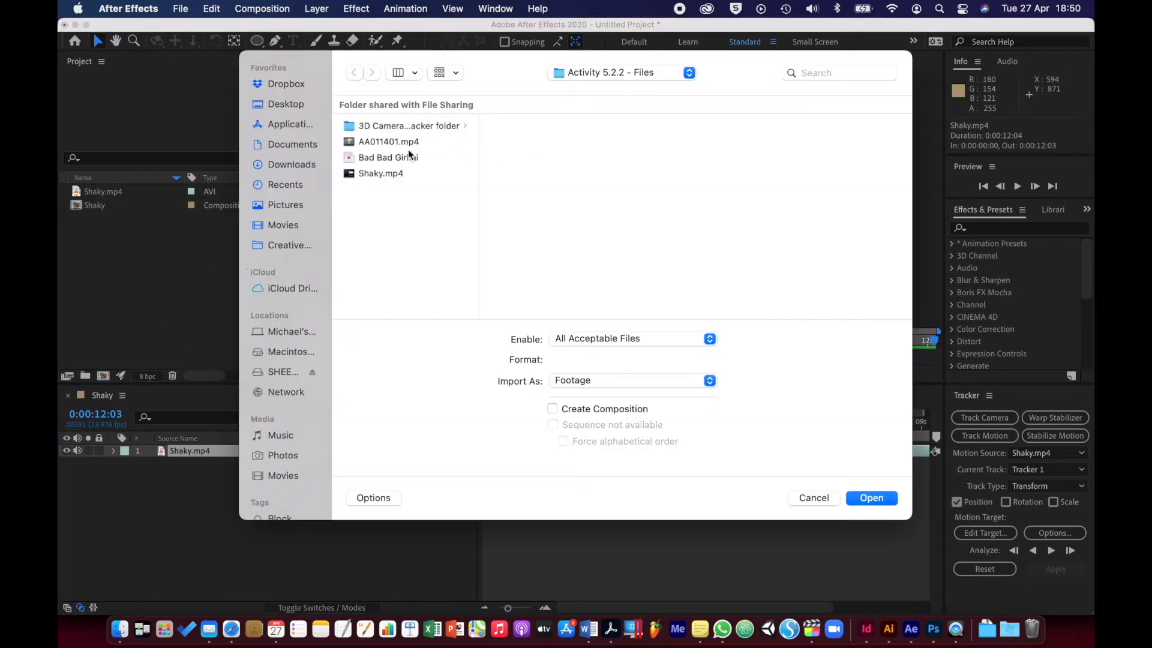
{"action": "left_click", "coordinate": [389, 157]}
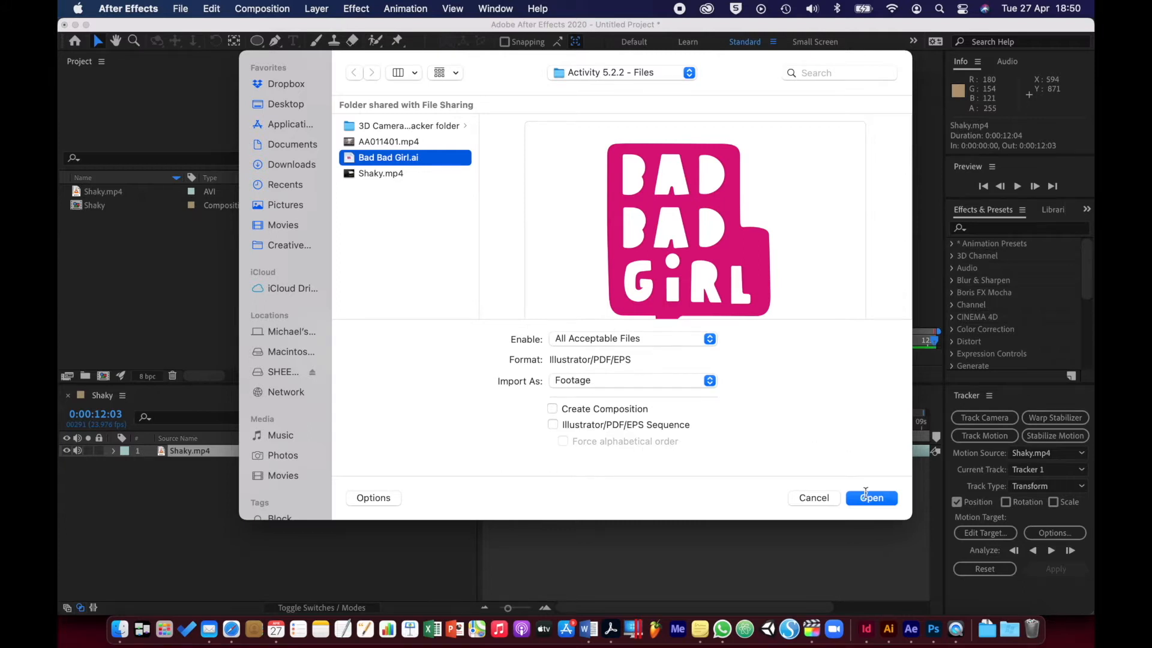
{"action": "left_click", "coordinate": [865, 496]}
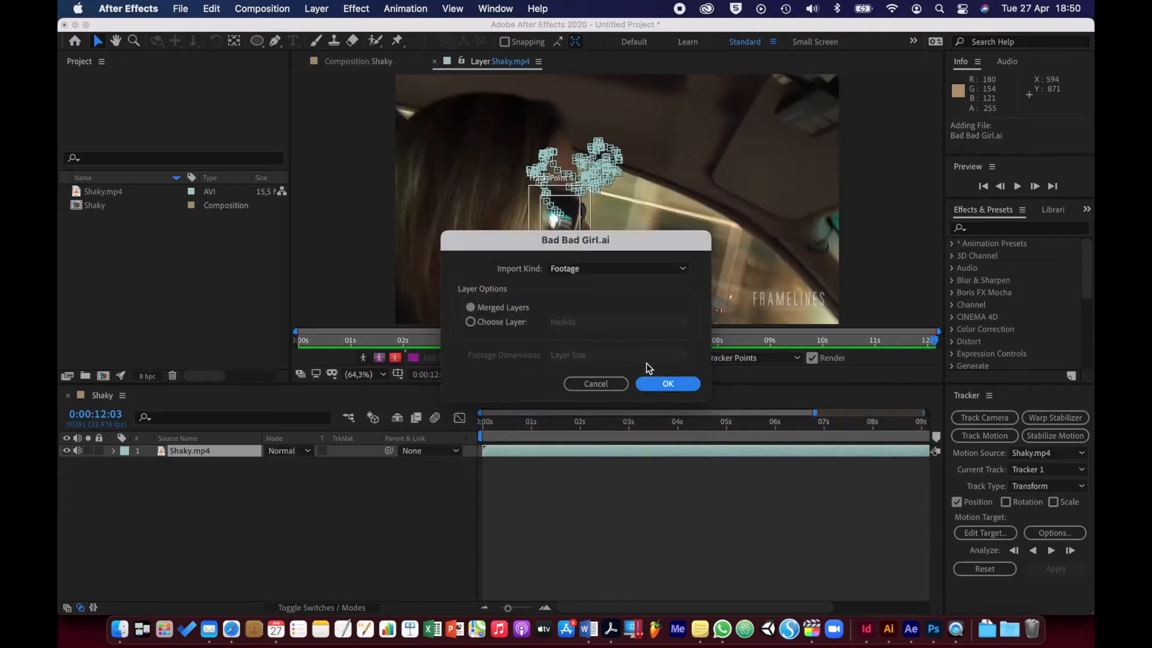
{"action": "left_click", "coordinate": [656, 380]}
- Add the Bad Bad Girl.ai logo above the Shaky.mp4 layer, scaled to 293% and positioned at about 1374, 471 beside the woman's face
{"action": "left_click_drag", "start_coordinate": [77, 223], "coordinate": [187, 454]}
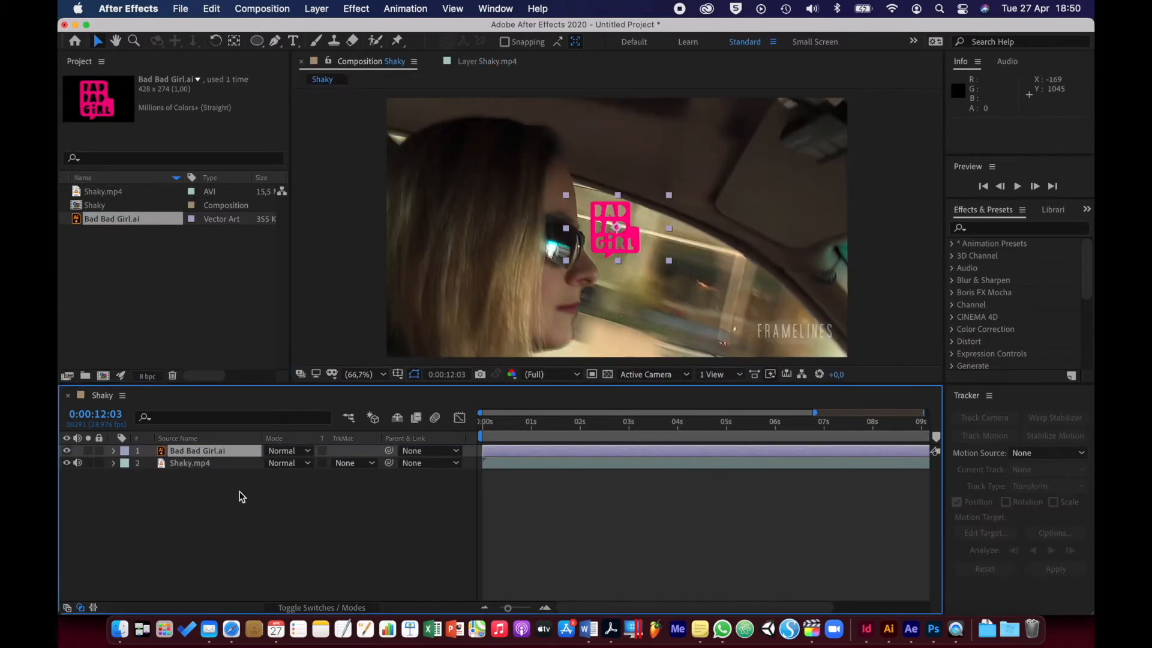
{"action": "key", "text": "s"}
{"action": "left_click_drag", "start_coordinate": [286, 463], "coordinate": [430, 467]}
{"action": "left_click_drag", "start_coordinate": [653, 246], "coordinate": [751, 227]}
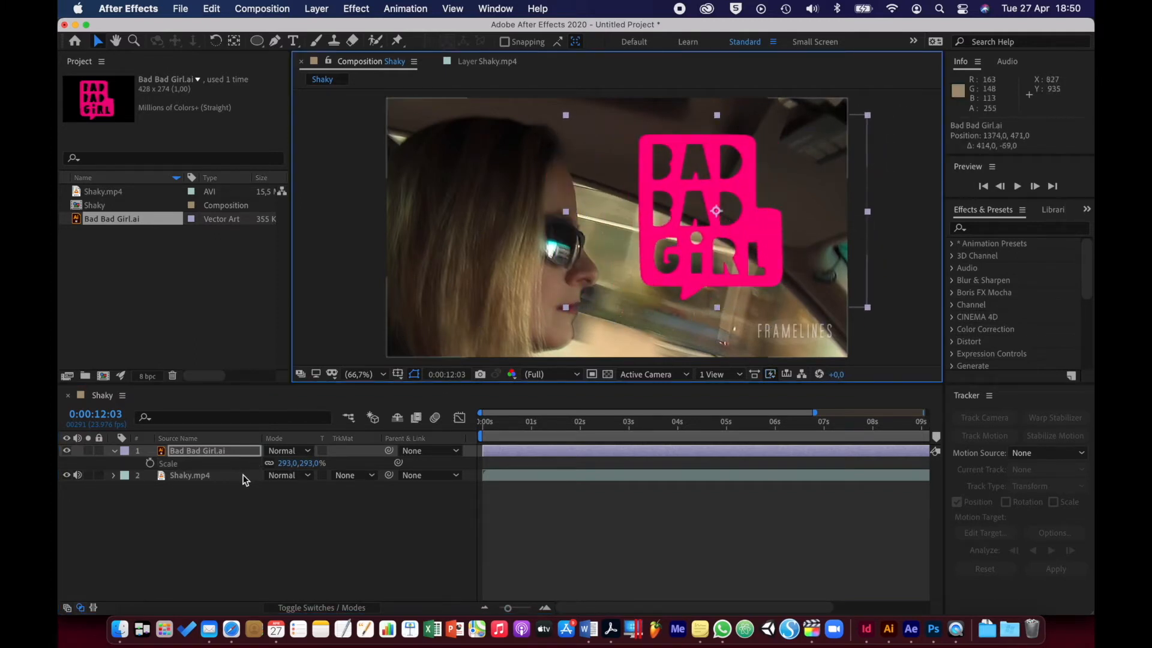
- Expand the Shaky.mp4 layer's Motion Trackers down to the properties of Track Point 1 in Tracker 1
{"action": "left_click", "coordinate": [161, 475]}
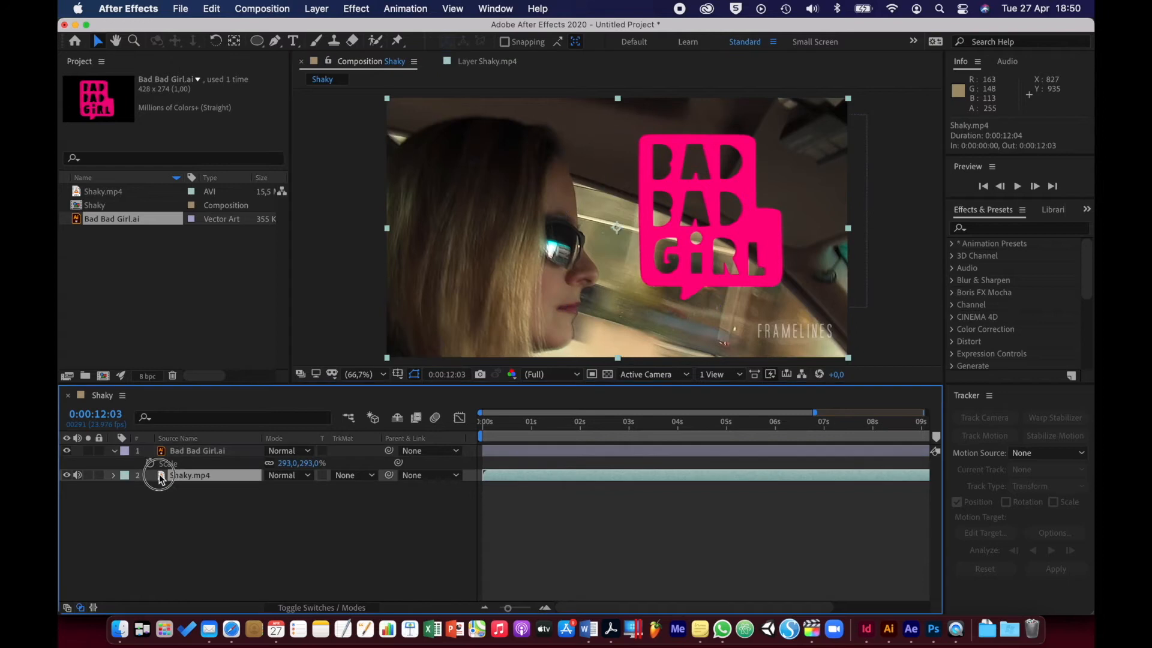
{"action": "left_click", "coordinate": [115, 476]}
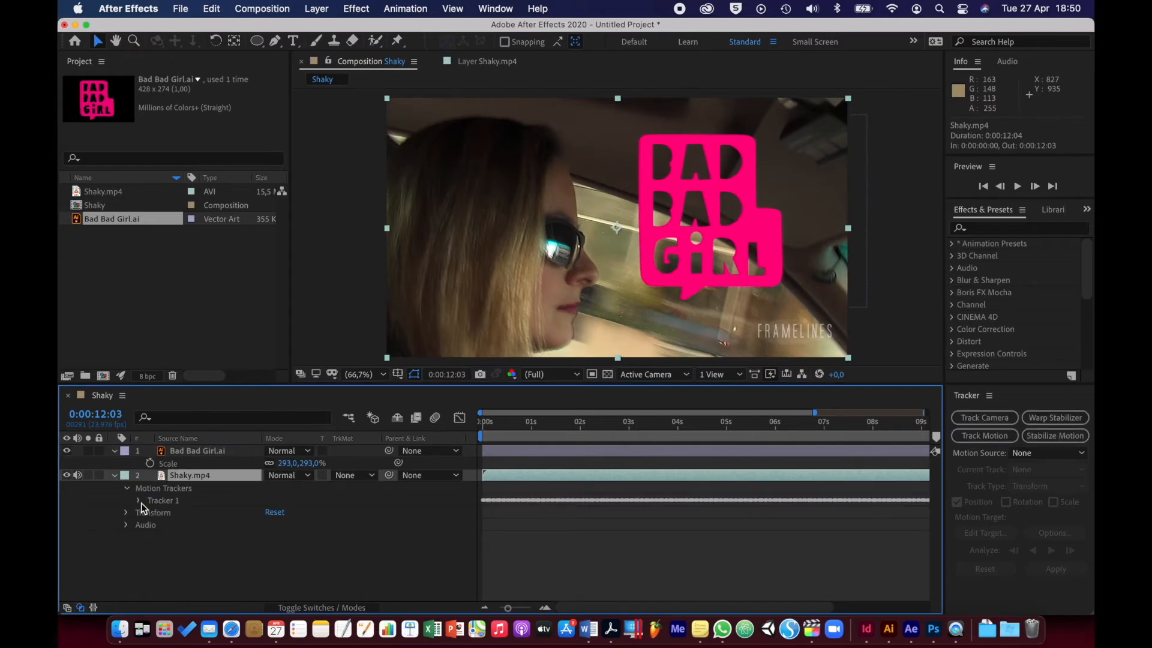
{"action": "left_click", "coordinate": [140, 501]}
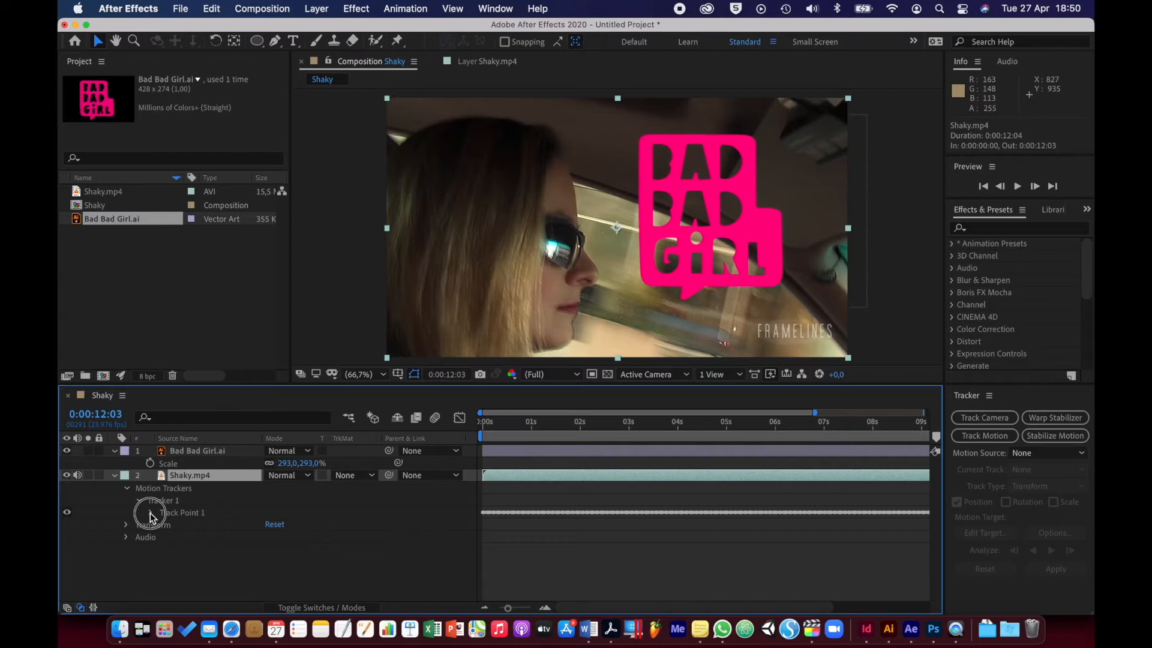
{"action": "left_click", "coordinate": [150, 513]}
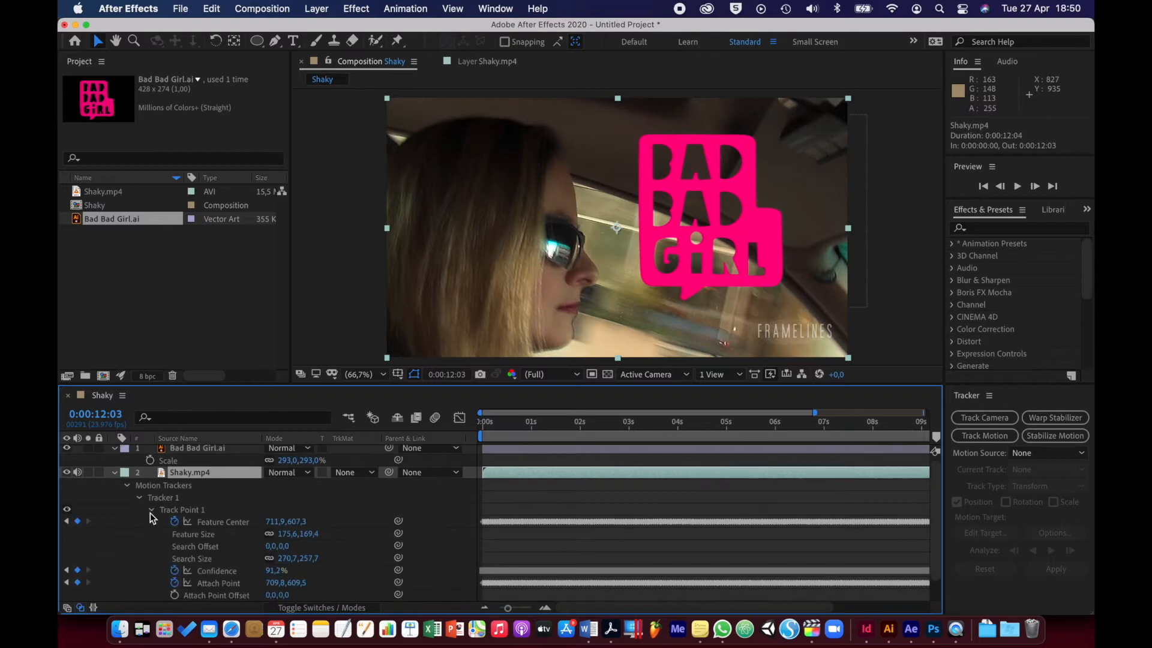
- Copy all Feature Center keyframes of Track Point 1, with the current time moved to 0:00:00:00
{"action": "left_click", "coordinate": [232, 520]}
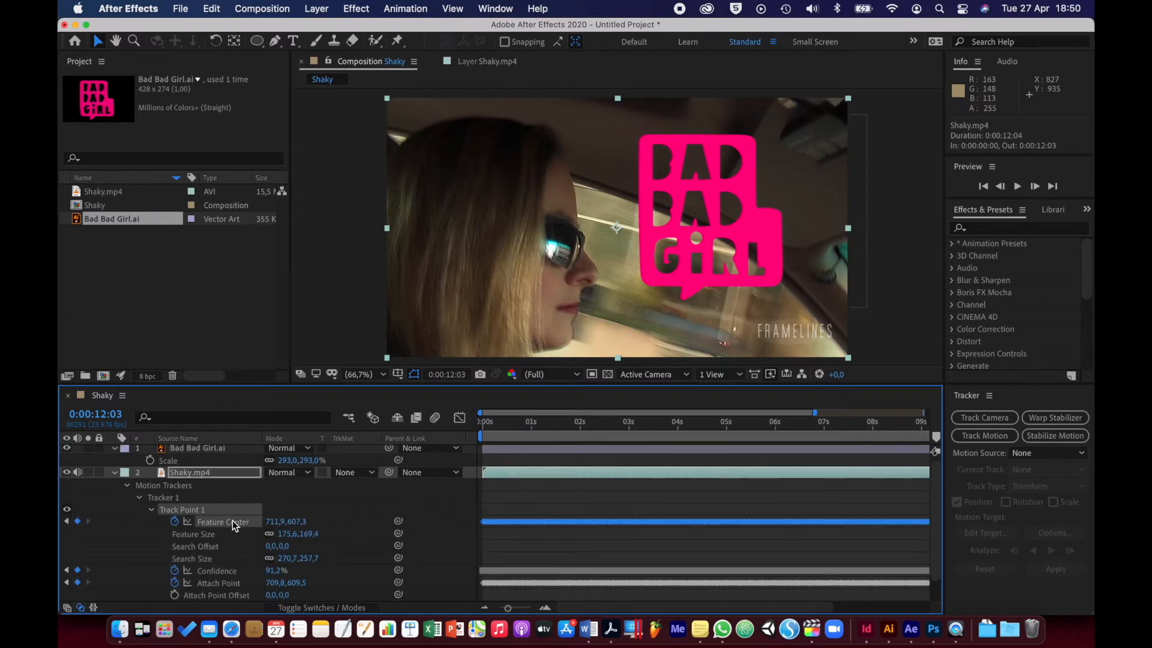
{"action": "left_click_drag", "start_coordinate": [537, 424], "coordinate": [446, 435]}
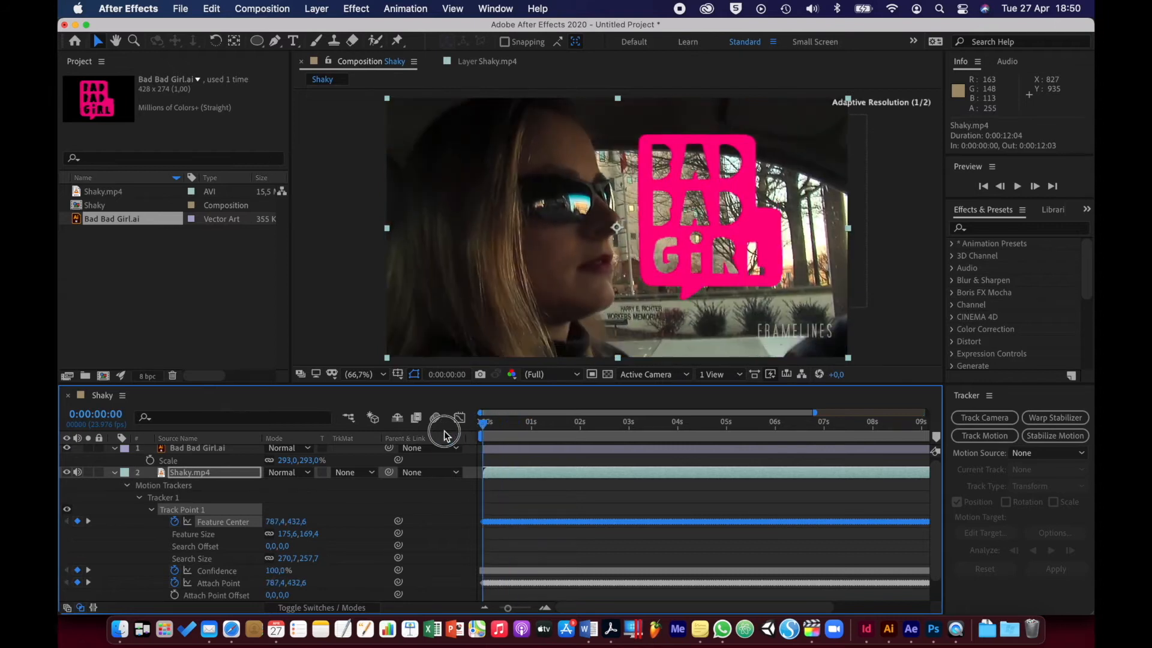
{"action": "left_click_drag", "start_coordinate": [815, 413], "coordinate": [927, 412]}
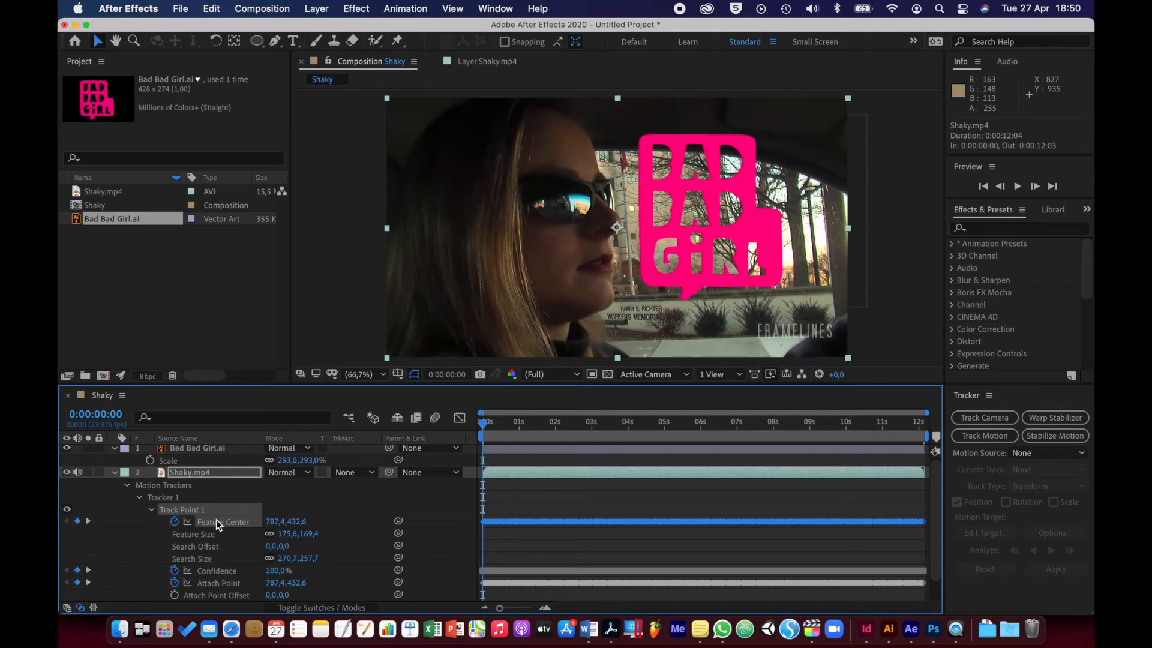
{"action": "key", "text": "super+c"}
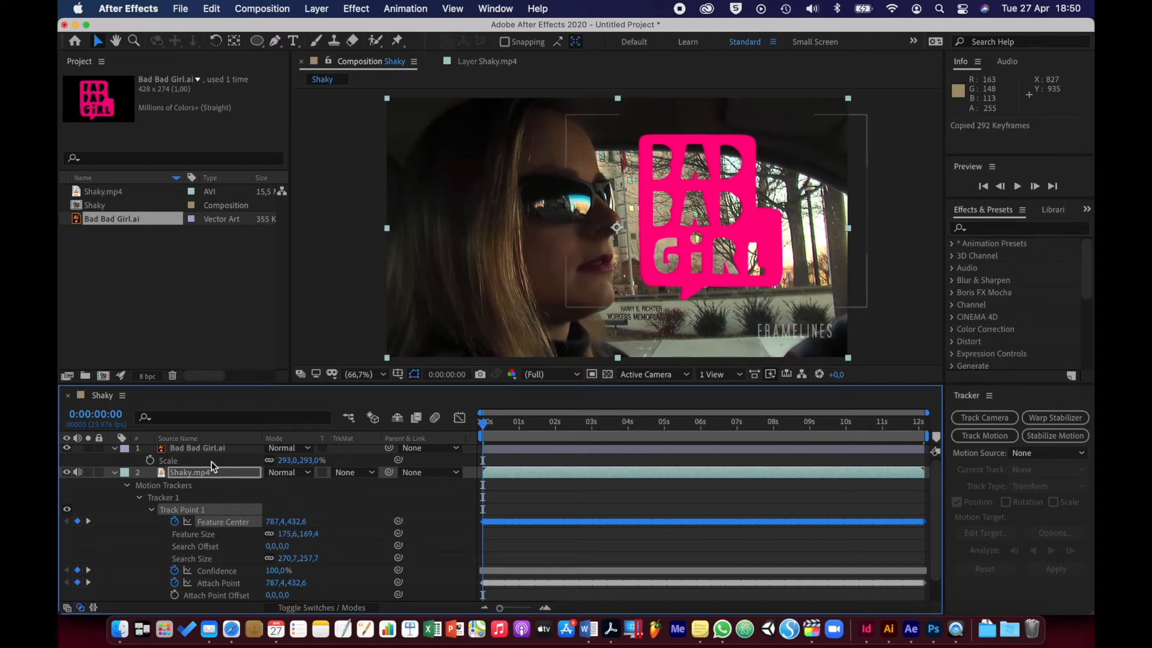
- Paste the copied Feature Center keyframes into the Position property of the Bad Bad Girl.ai layer
{"action": "left_click", "coordinate": [198, 447]}
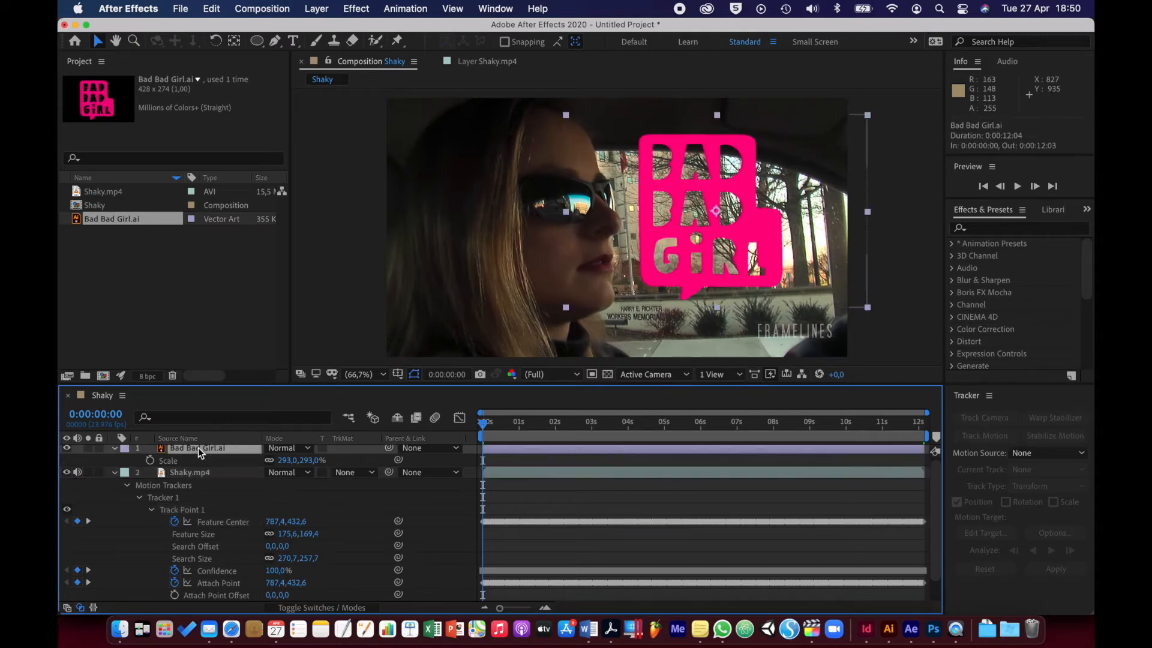
{"action": "scroll", "coordinate": [198, 449], "scroll_direction": "up", "scroll_amount": 1}
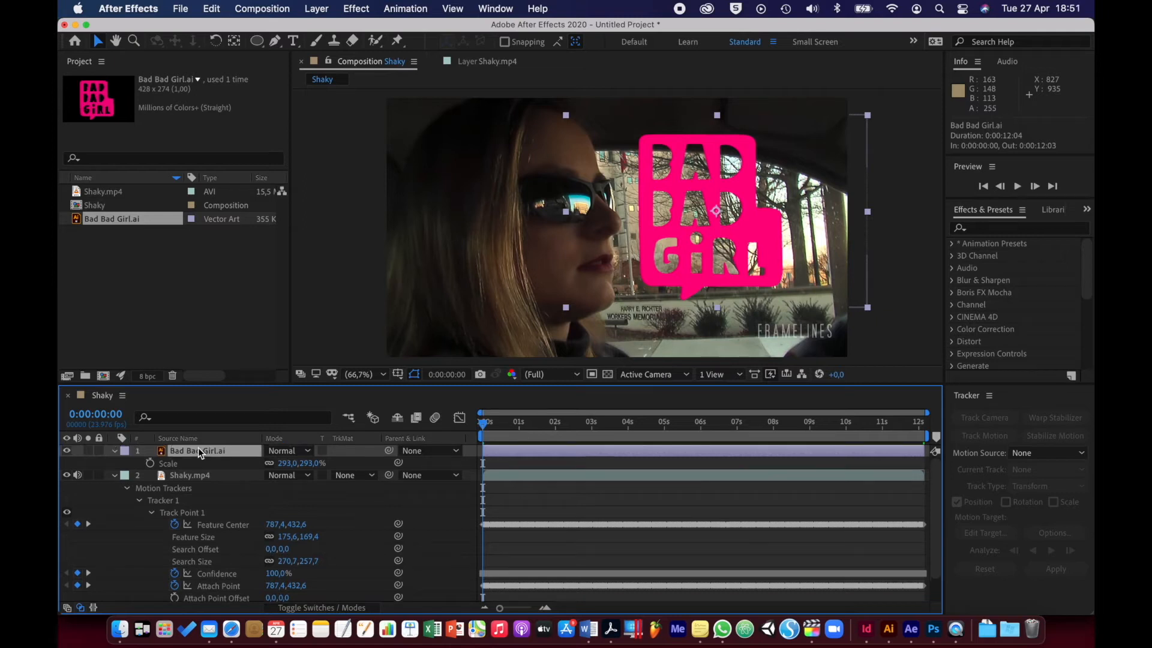
{"action": "key", "text": "p"}
{"action": "left_click", "coordinate": [184, 462]}
{"action": "key", "text": "super+v"}
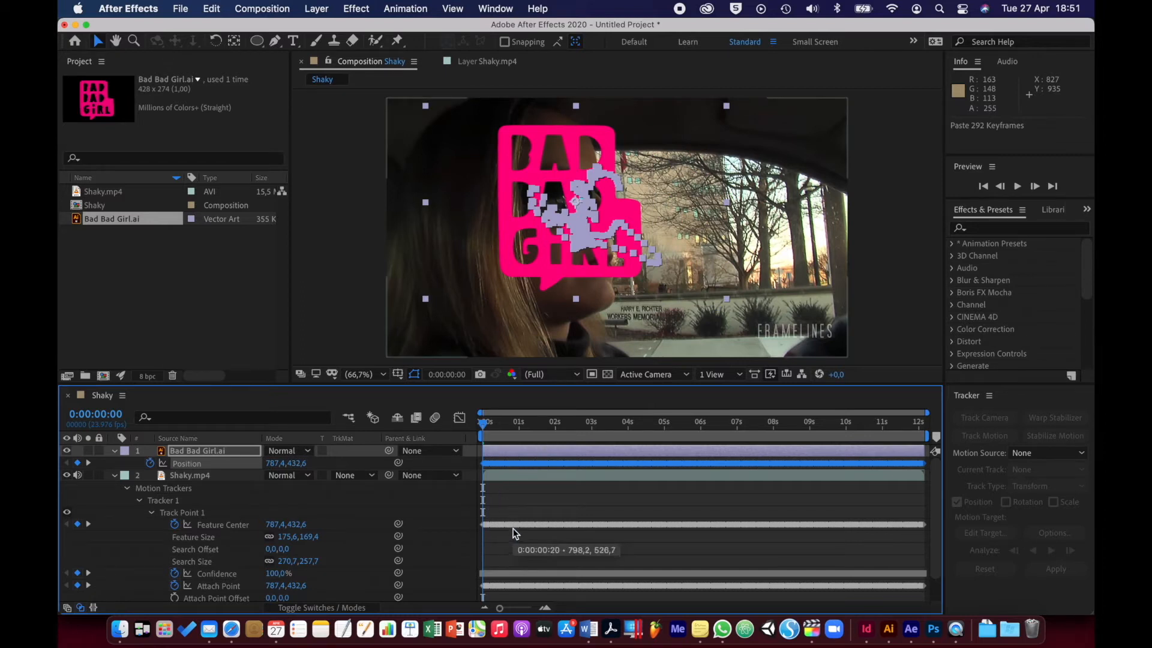
- Shift all the logo's Position keyframes horizontally beside the woman's face, with the first keyframe at 1387.4, 432.6
{"action": "mouse_move", "coordinate": [485, 421]}
{"action": "left_mouse_down"}
{"action": "mouse_move", "coordinate": [586, 422]}
{"action": "mouse_move", "coordinate": [474, 420]}
{"action": "mouse_move", "coordinate": [484, 427]}
{"action": "left_mouse_up"}
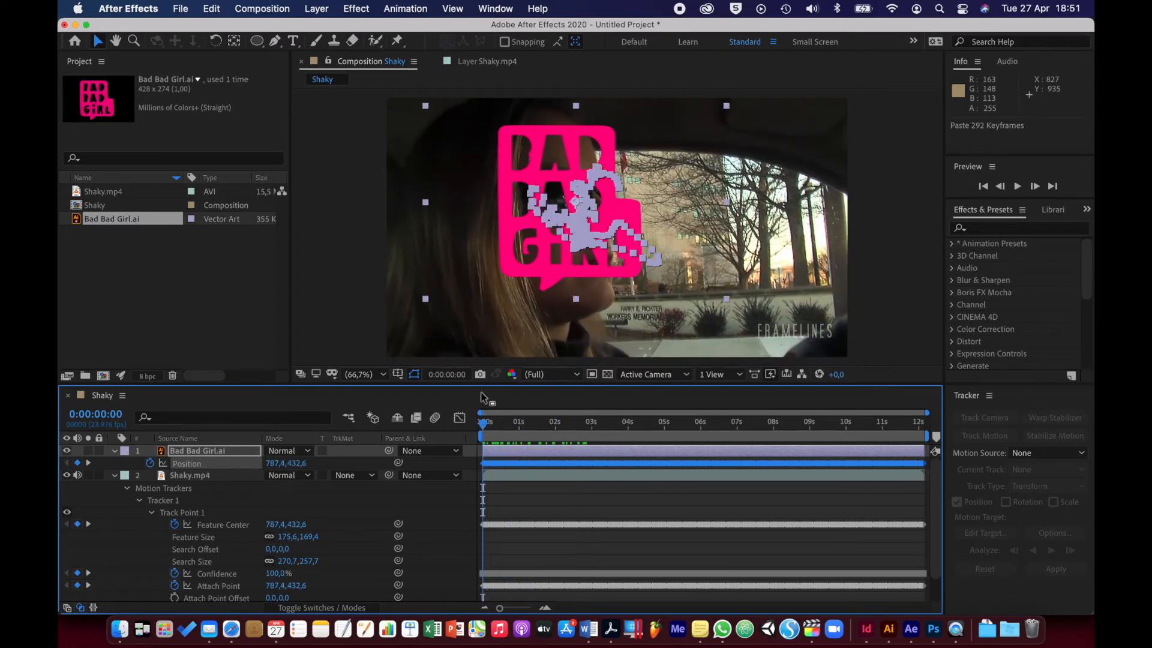
{"action": "left_click", "coordinate": [483, 424]}
{"action": "left_click_drag", "start_coordinate": [274, 466], "coordinate": [711, 469]}
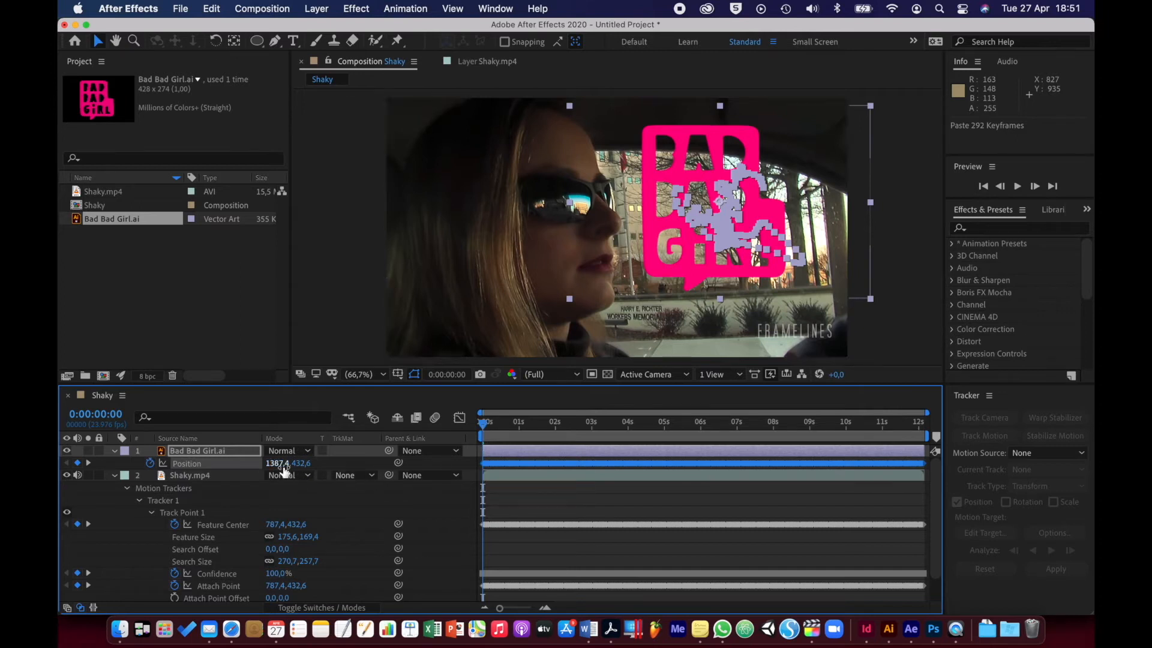
- Preview the tracked logo from the start of the Shaky composition
{"action": "left_click_drag", "start_coordinate": [522, 422], "coordinate": [457, 419]}
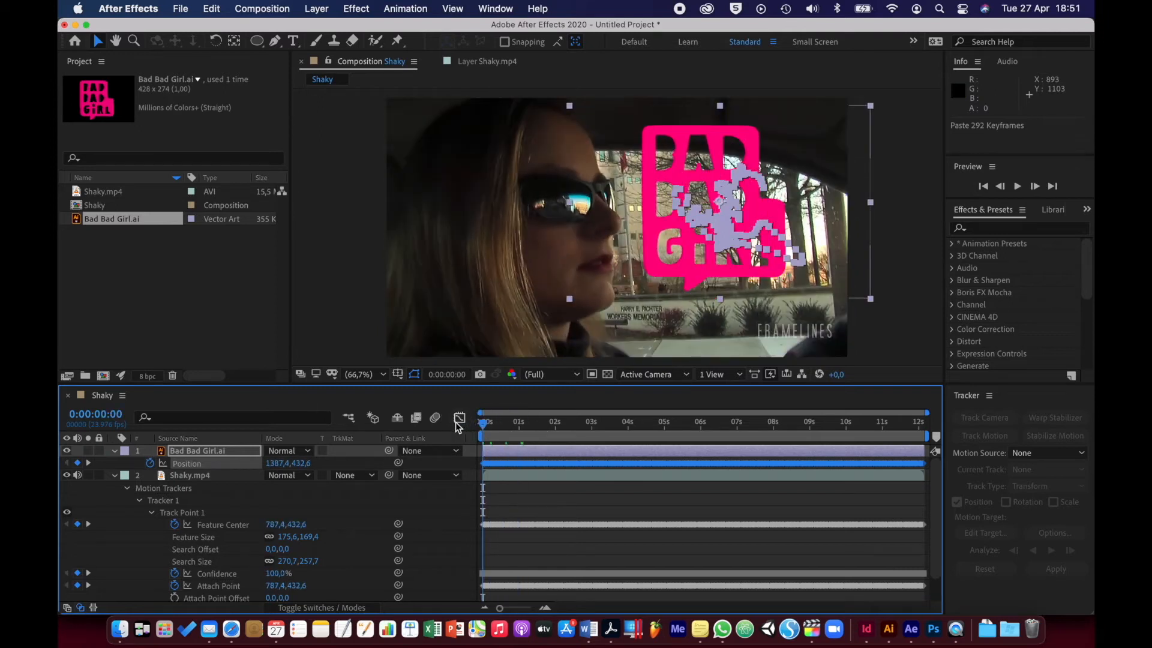
{"action": "key", "text": "space"}
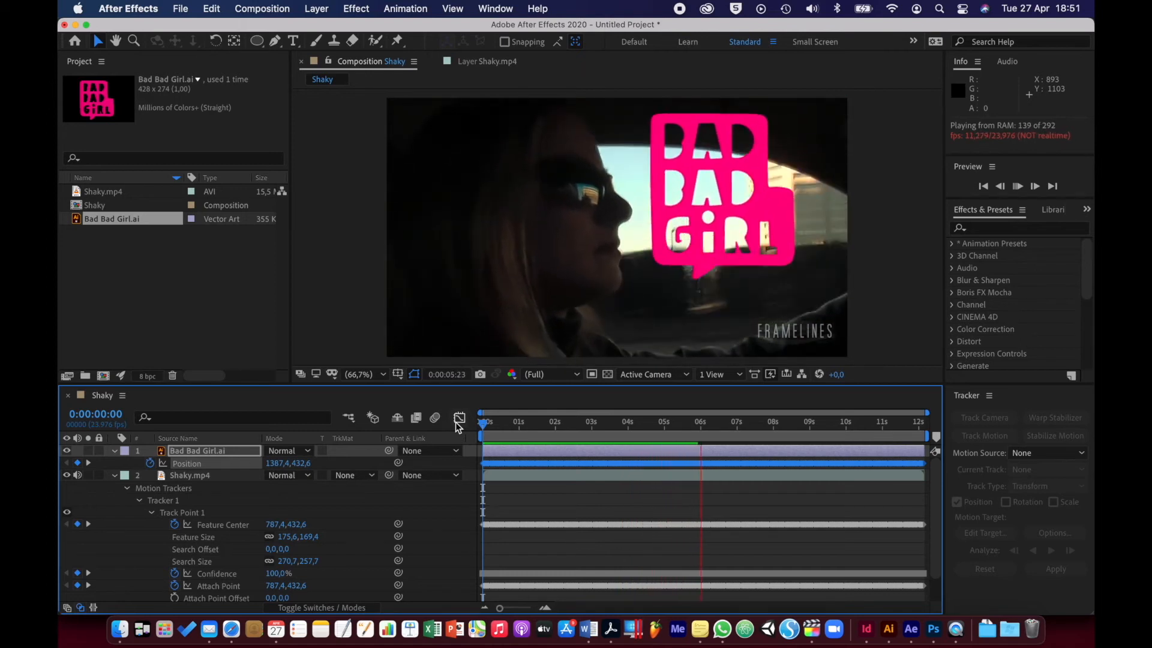
{"action": "key", "text": "space"}
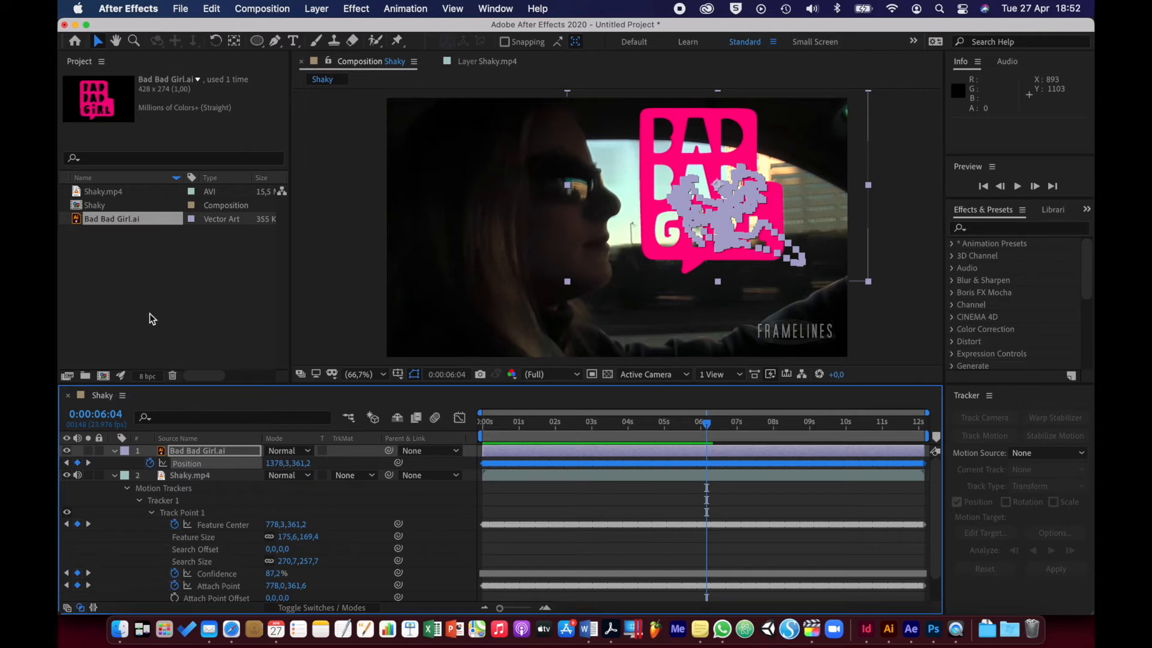
- Import AA011401.mp4 from the Activity 5.2.2 - Files folder and create a new composition from it
{"action": "double_click", "coordinate": [148, 287]}
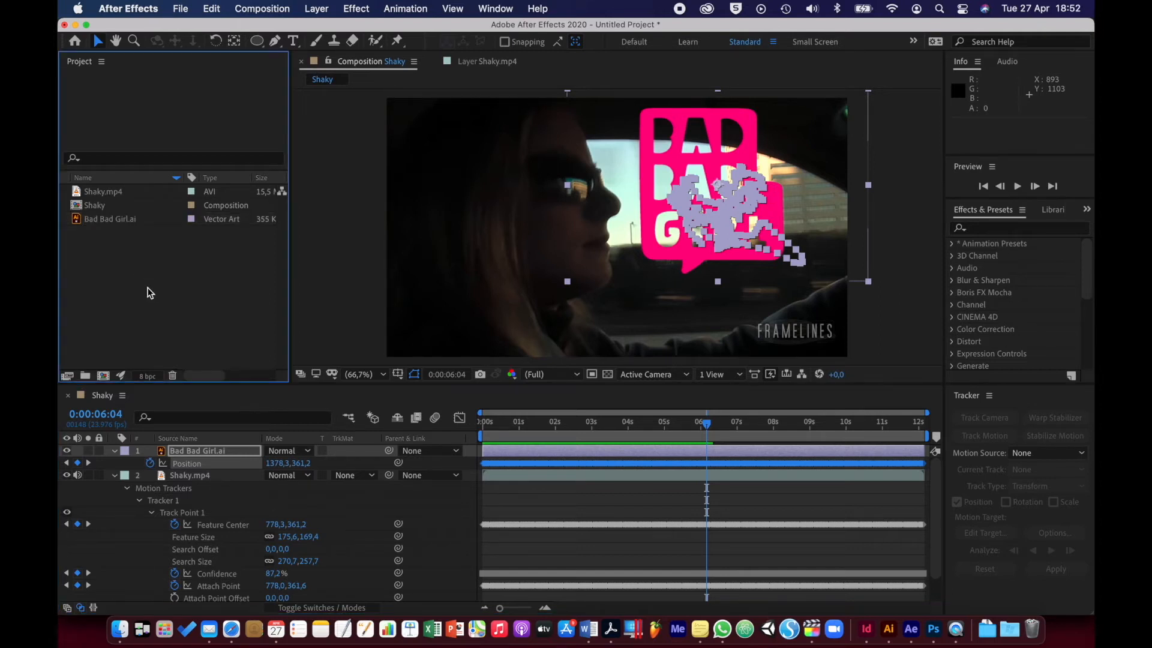
{"action": "left_click", "coordinate": [351, 144]}
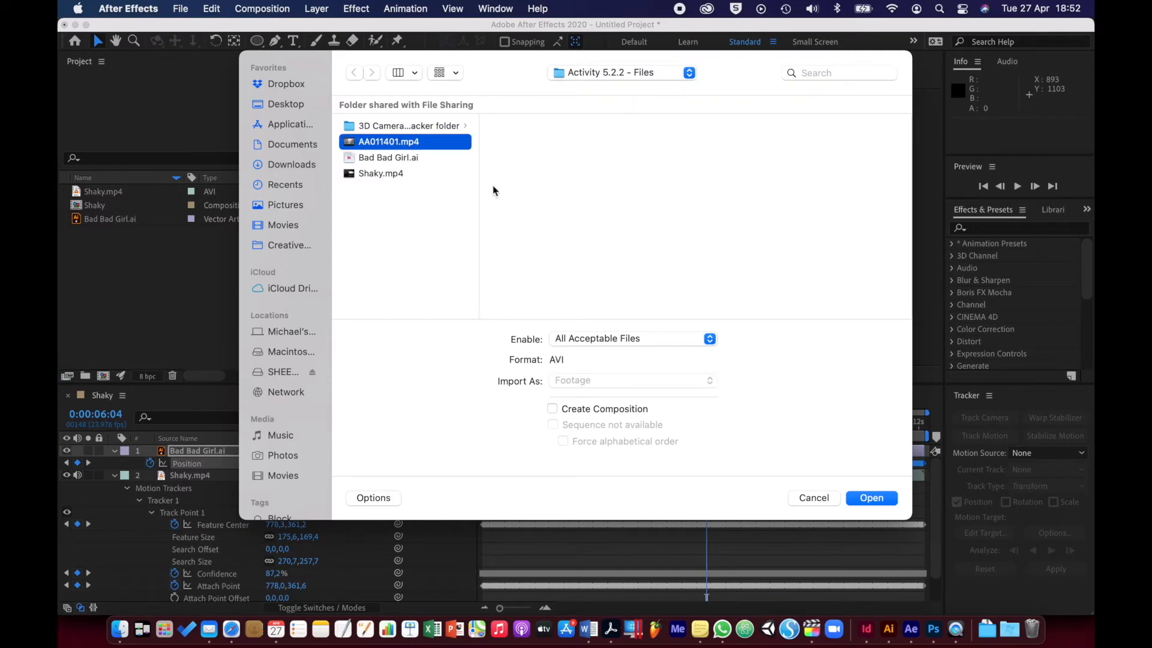
{"action": "left_click", "coordinate": [870, 498]}
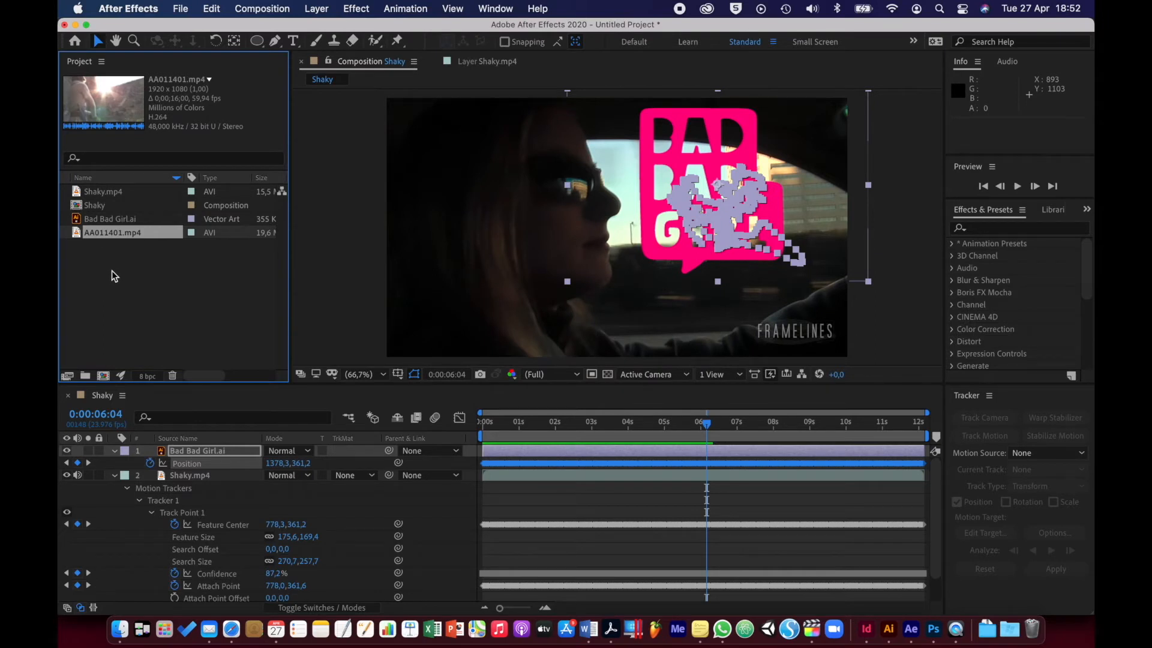
{"action": "right_click", "coordinate": [120, 232]}
{"action": "left_click", "coordinate": [141, 275]}
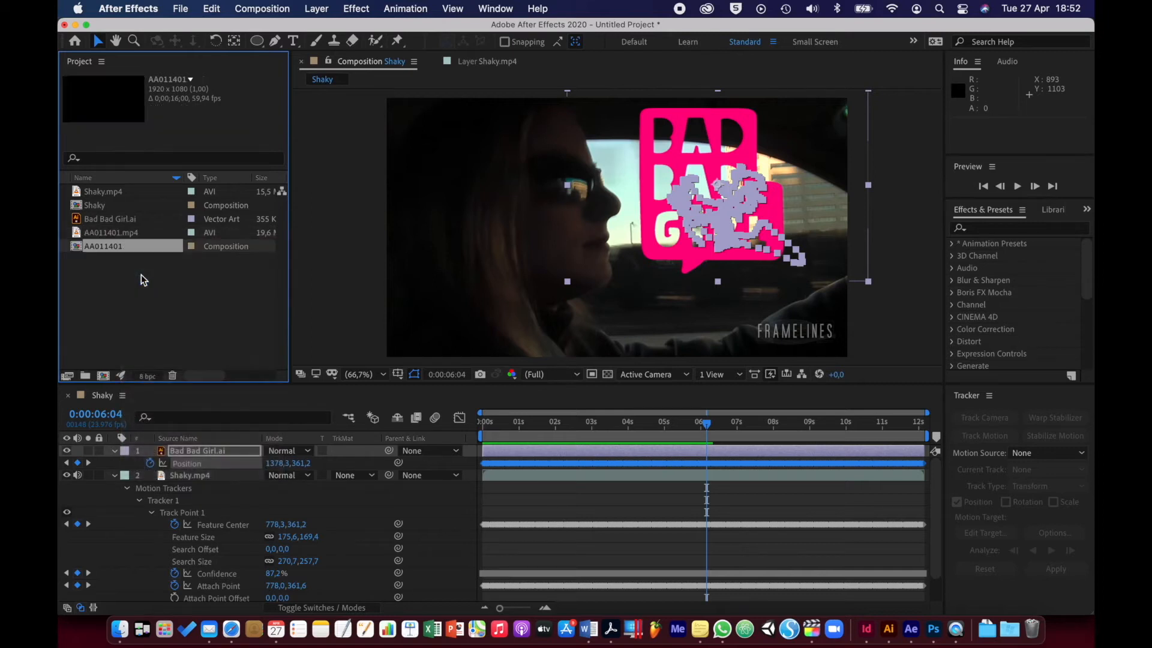
{"action": "left_click", "coordinate": [372, 517]}
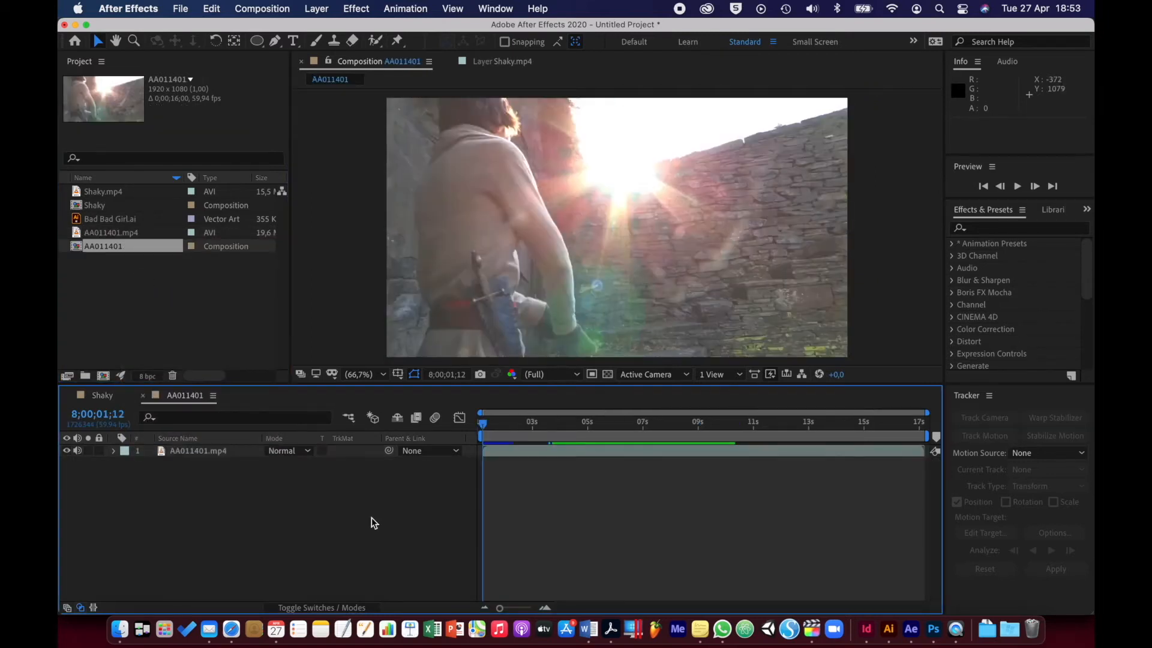
- Switch to Finder, play the original AA011401.mp4 in a Quick Look preview, and return to After Effects
{"action": "left_click", "coordinate": [120, 630]}
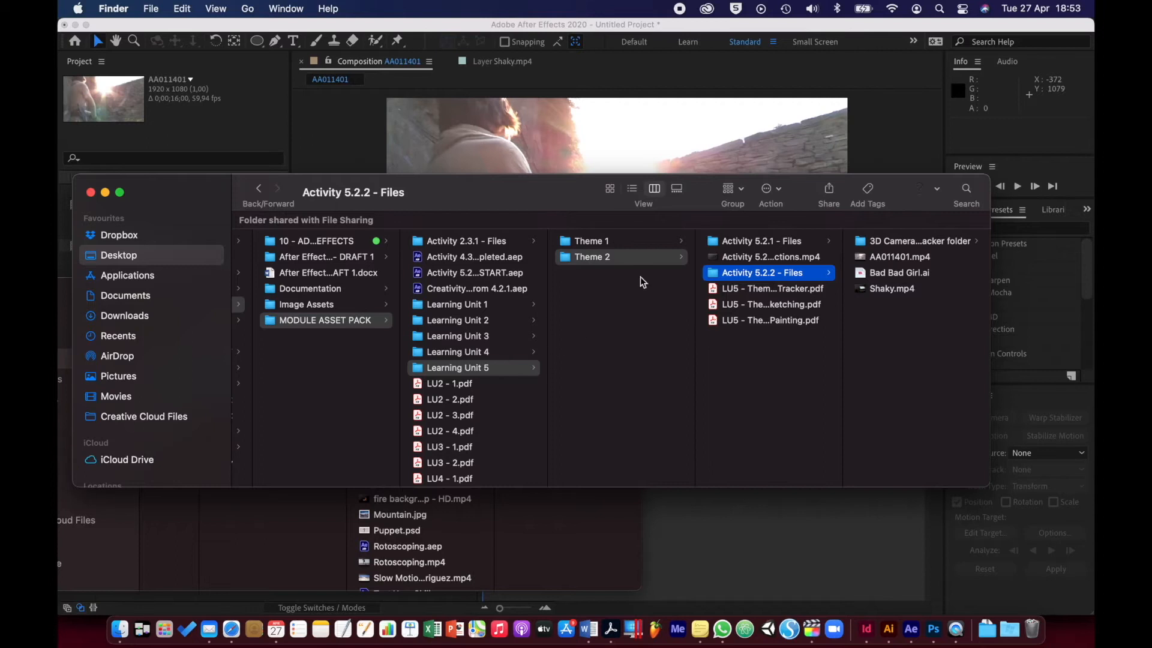
{"action": "left_click", "coordinate": [865, 259]}
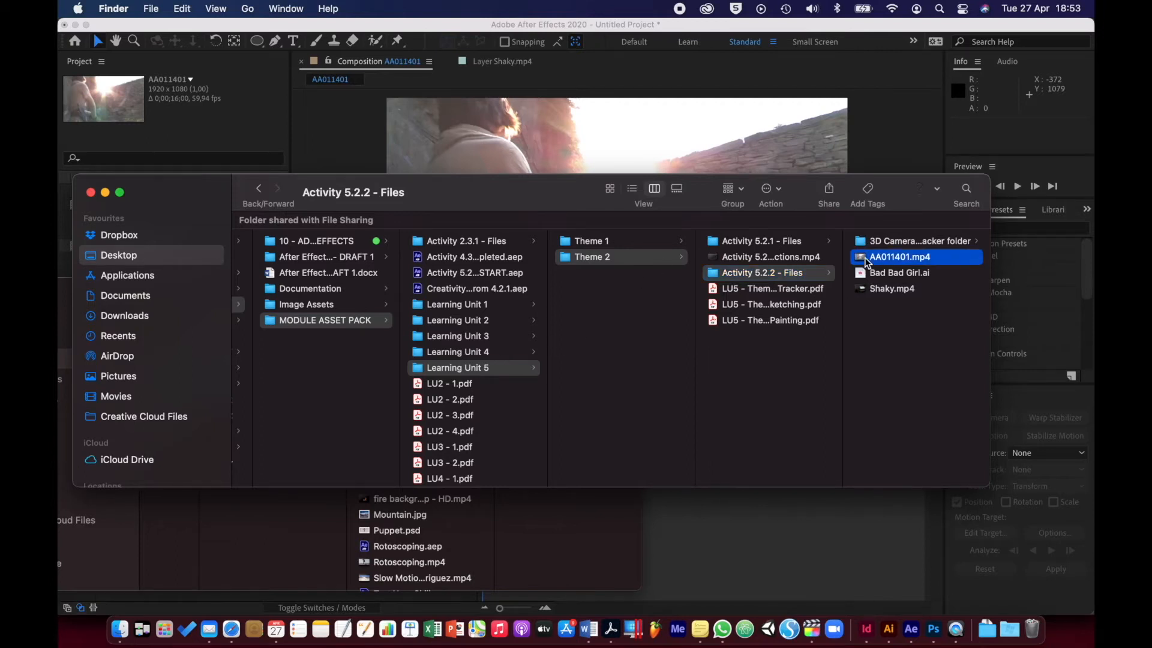
{"action": "key", "text": "space"}
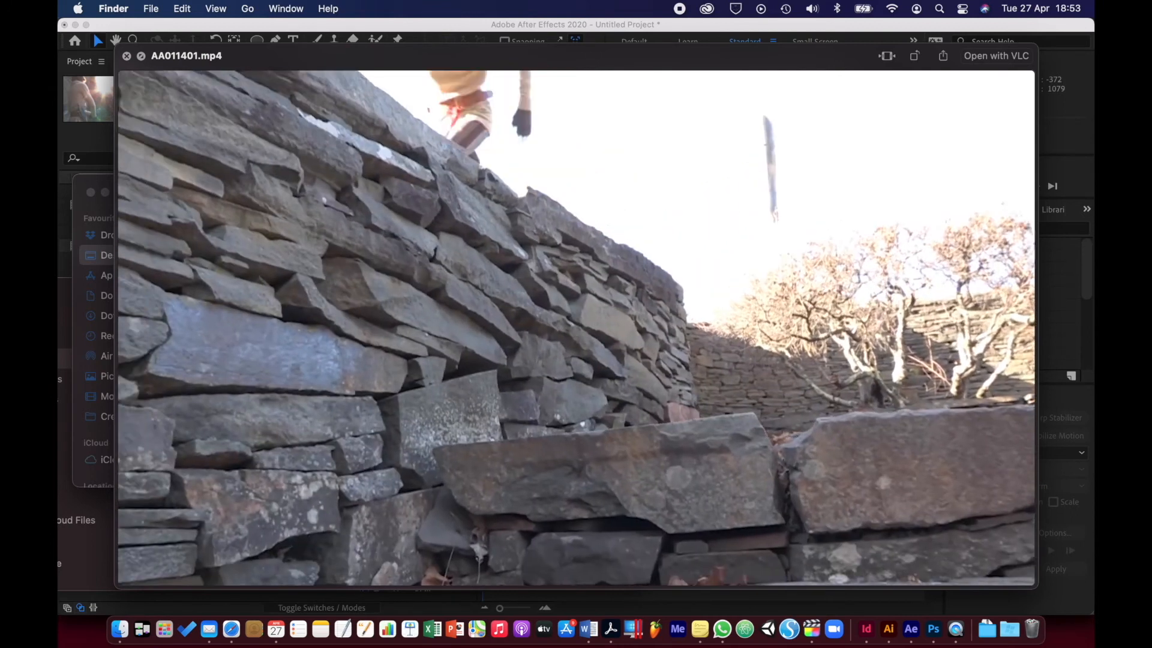
{"action": "key", "text": "space"}
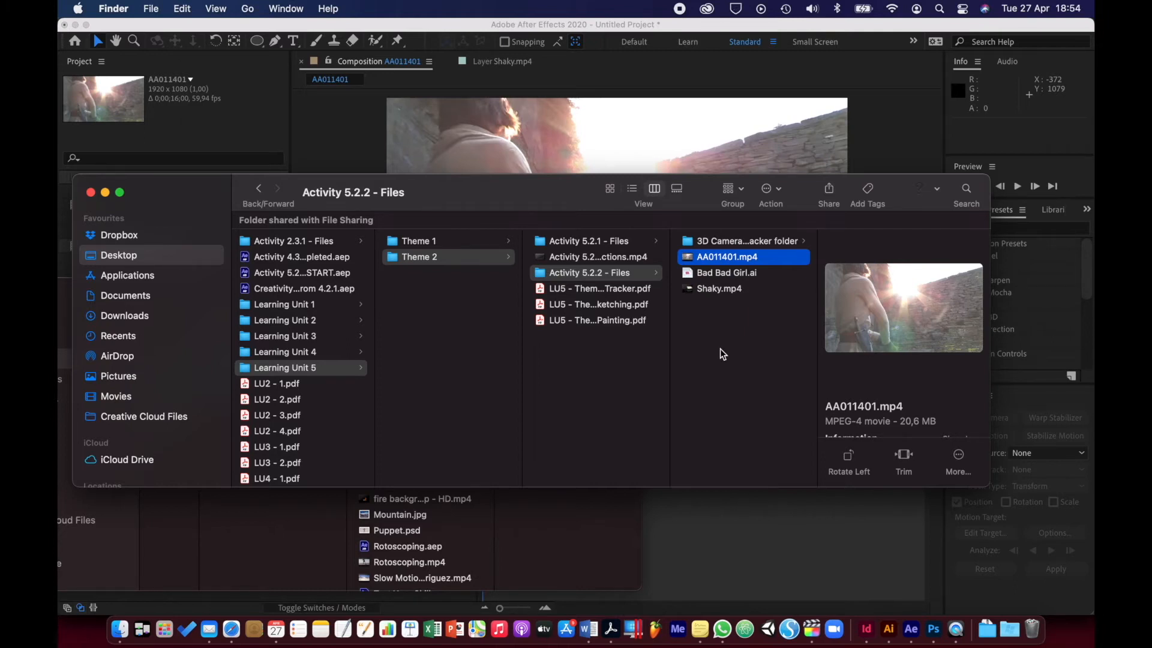
{"action": "left_click", "coordinate": [847, 93]}
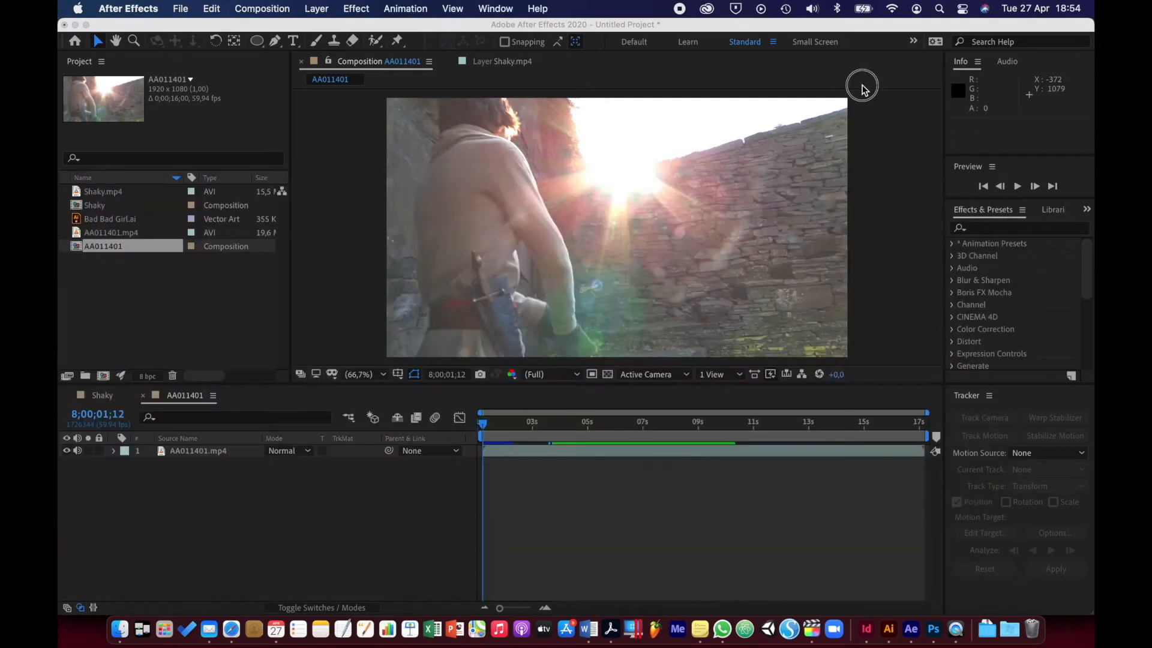
- Apply Warp Stabilizer to the AA011401.mp4 layer and return the current time to the clip's start
{"action": "left_click", "coordinate": [217, 449]}
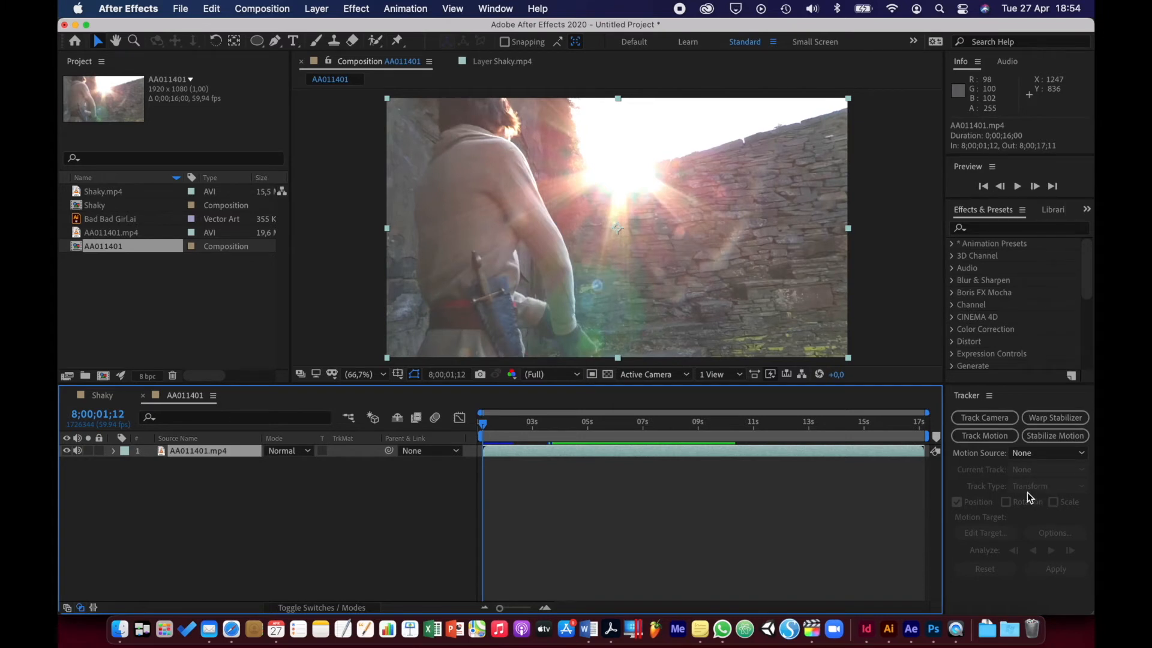
{"action": "left_click", "coordinate": [1060, 420]}
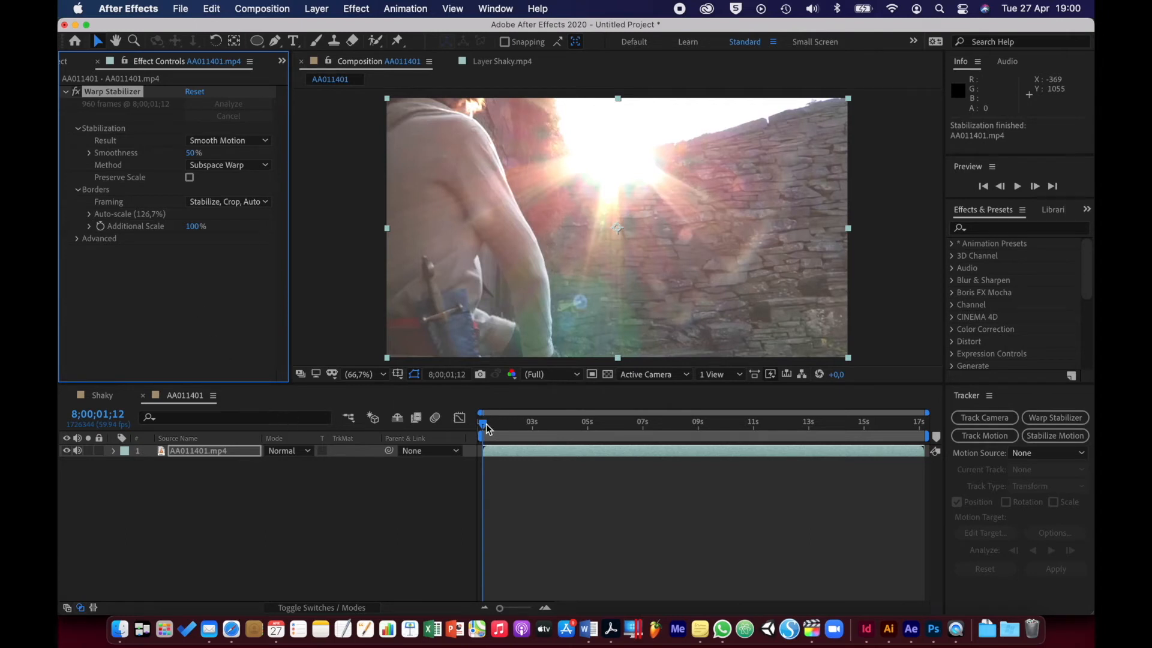
{"action": "left_click_drag", "start_coordinate": [486, 427], "coordinate": [481, 450]}
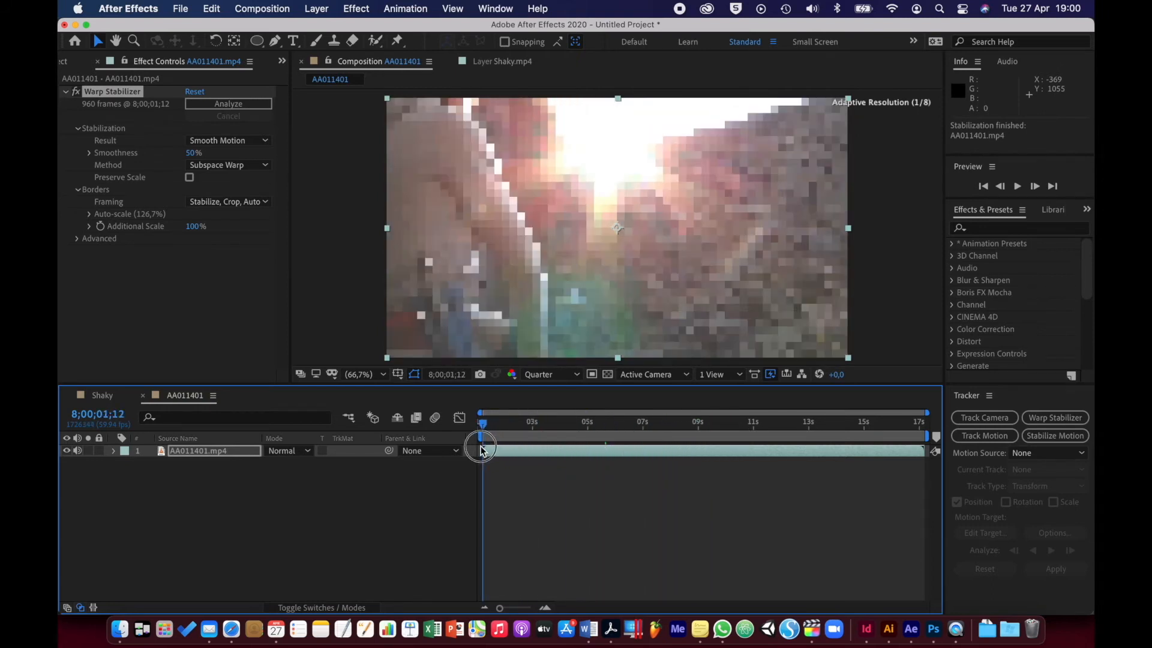
- Set the AA011401 composition's preview resolution to Full and deselect the layer
{"action": "left_click", "coordinate": [573, 377]}
{"action": "left_click", "coordinate": [552, 408]}
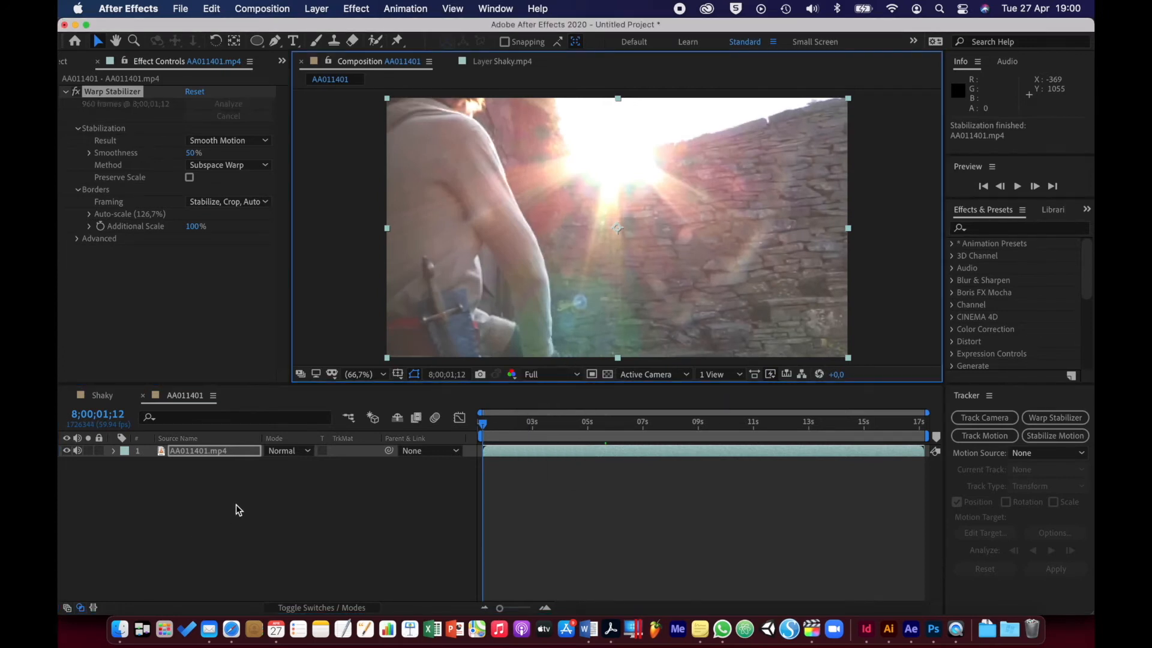
{"action": "left_click", "coordinate": [272, 497]}
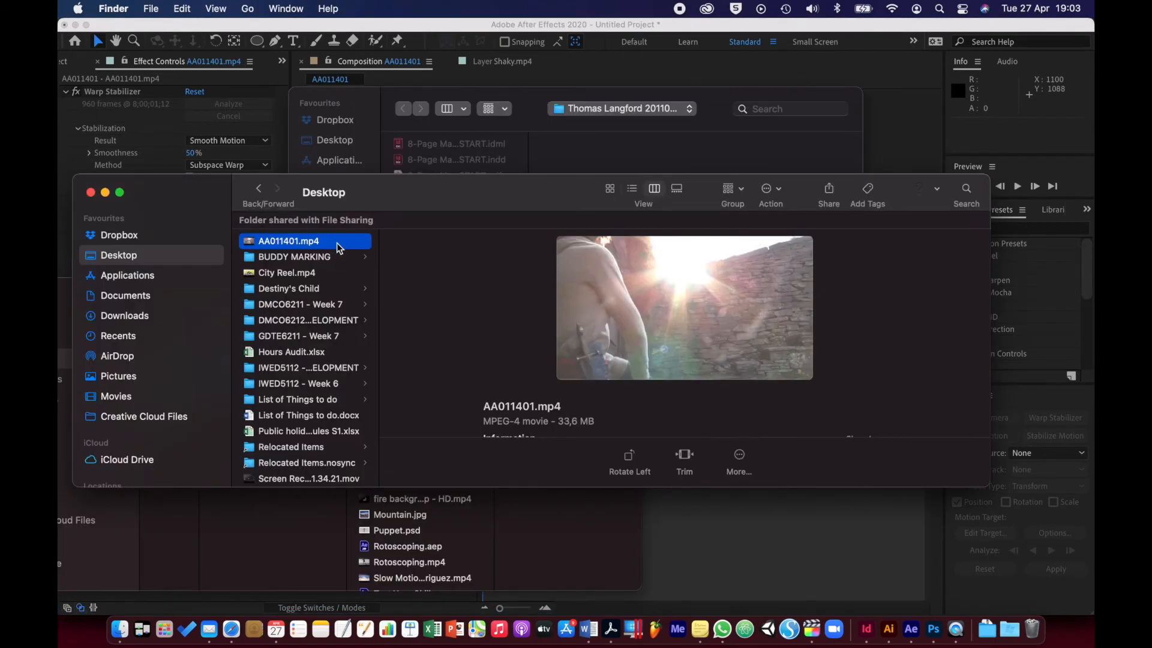
- Play the AA011401.mp4 file on the Desktop in a Quick Look preview and return to After Effects
{"action": "key", "text": "space"}
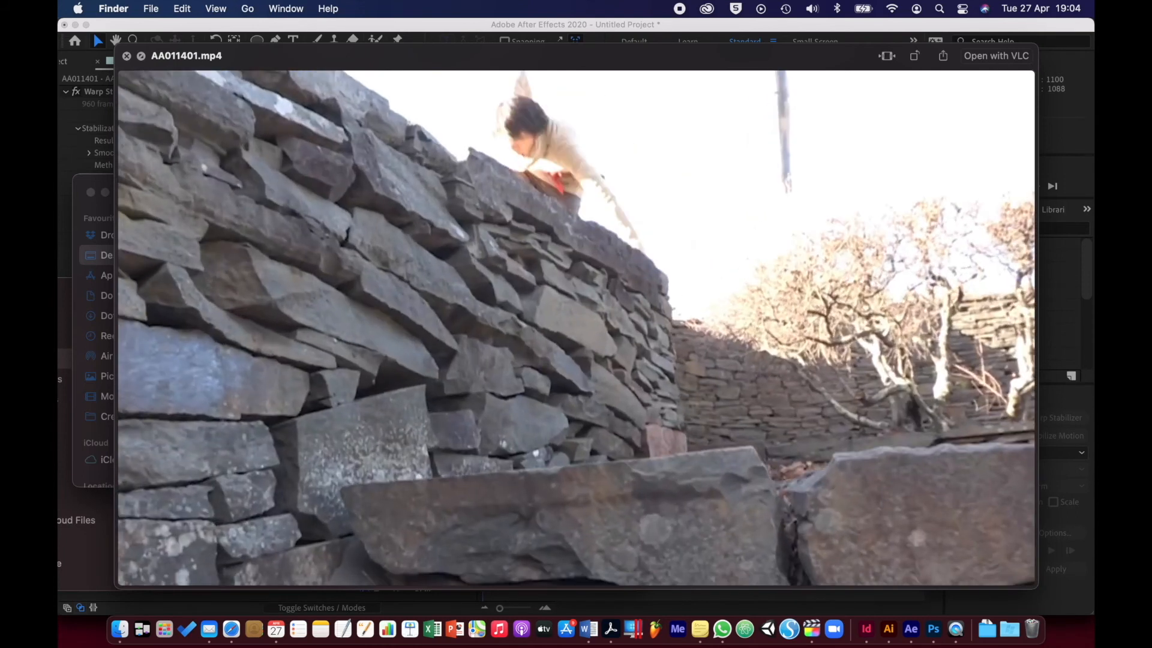
{"action": "key", "text": "space"}
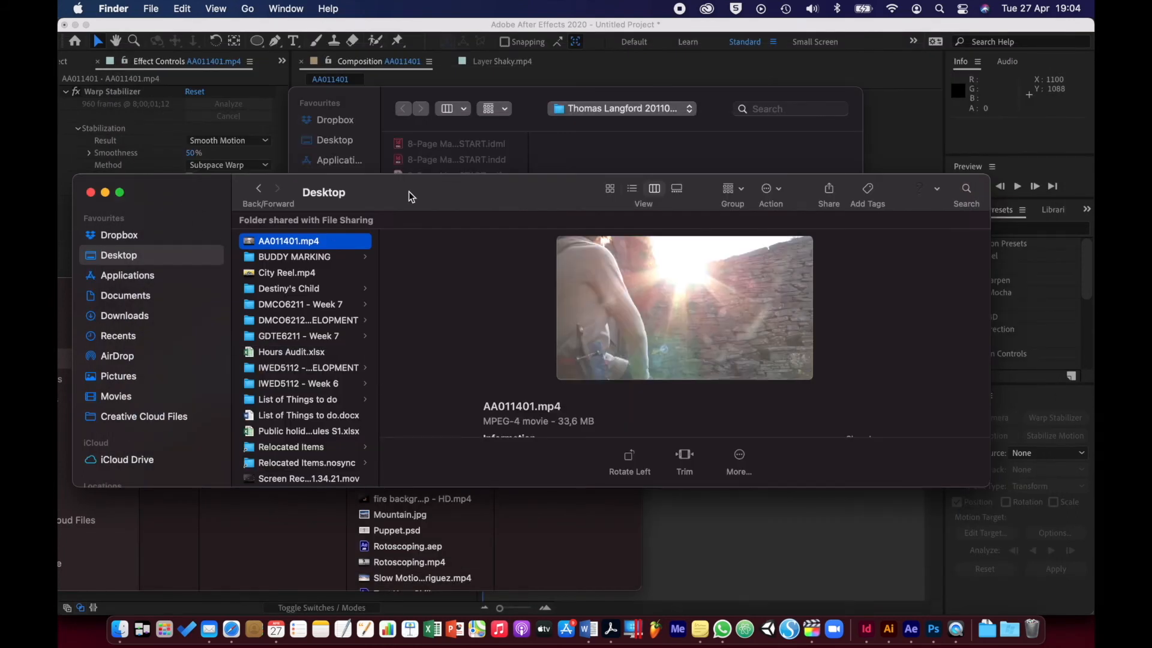
{"action": "left_click", "coordinate": [482, 23]}
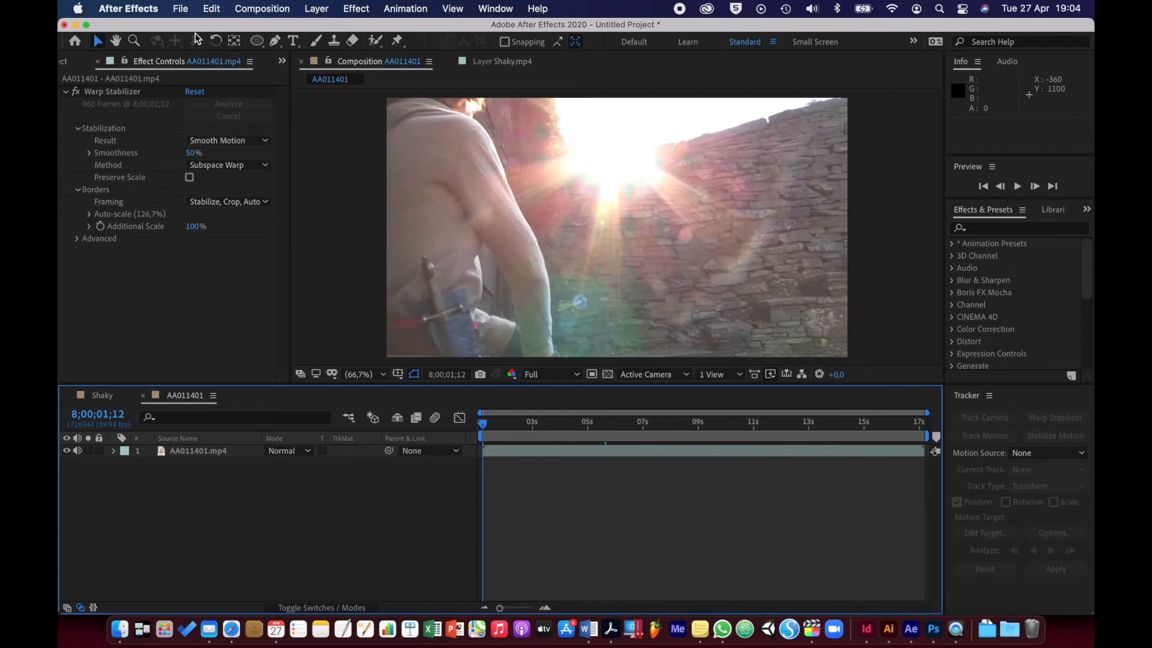
- Open 3D Camera Tracker.aep from the Activity 5.2.2 - Files folder without saving the current project, and accept the version conversion
{"action": "left_click", "coordinate": [182, 10]}
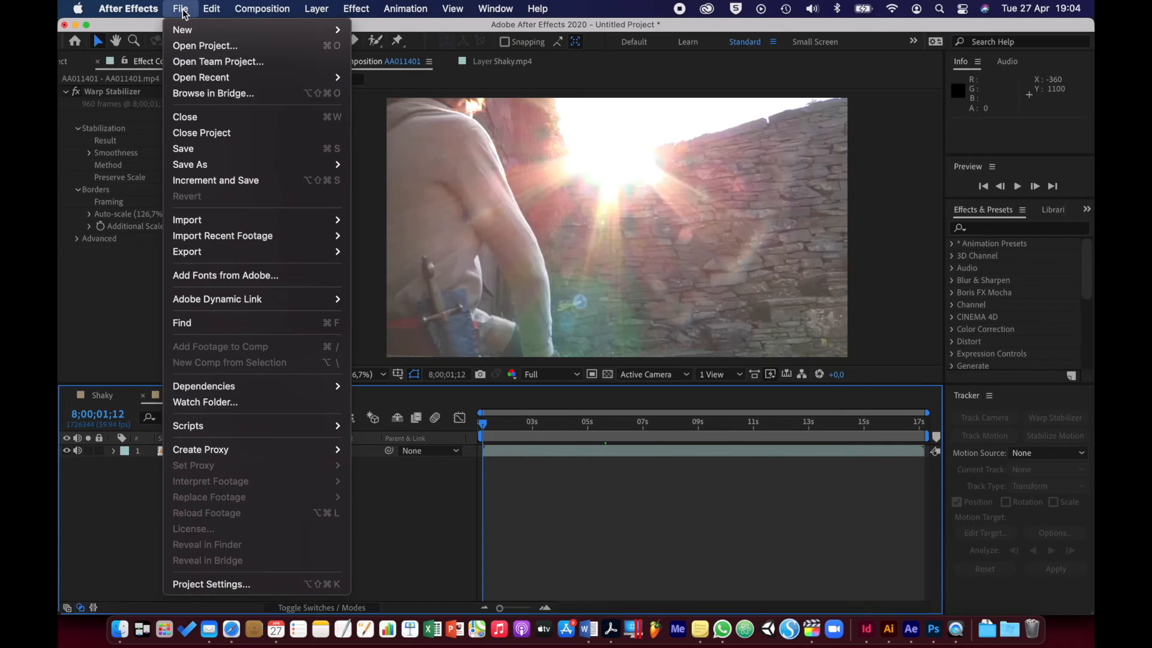
{"action": "left_click", "coordinate": [192, 44]}
{"action": "left_click", "coordinate": [520, 343]}
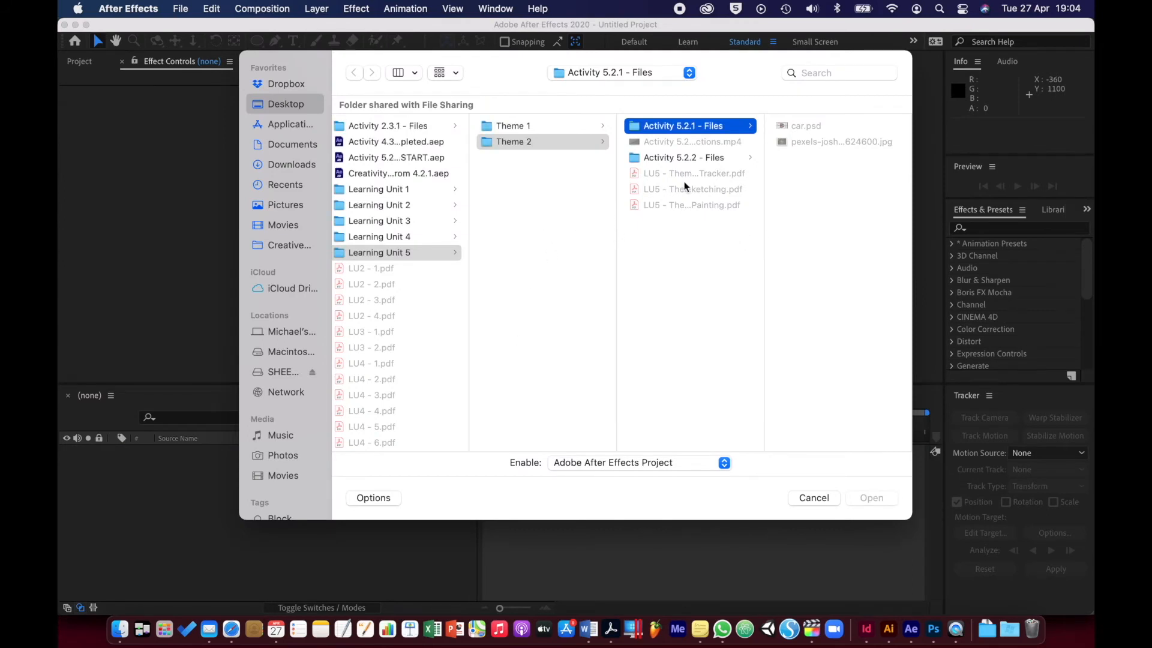
{"action": "left_click", "coordinate": [686, 157]}
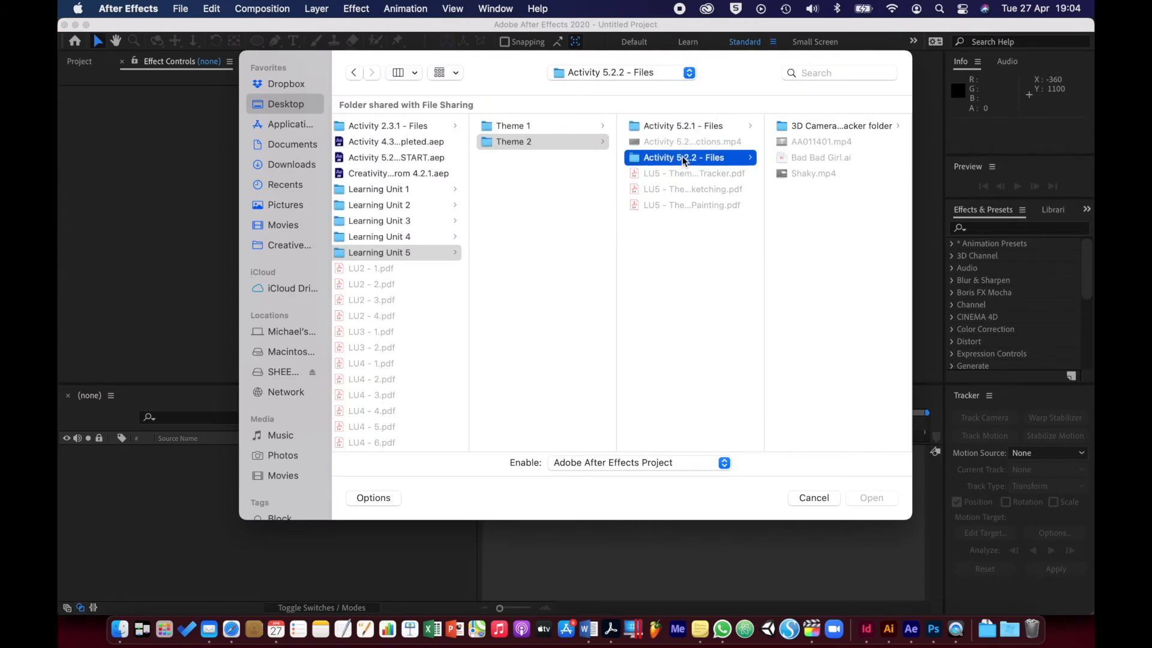
{"action": "left_click", "coordinate": [787, 128]}
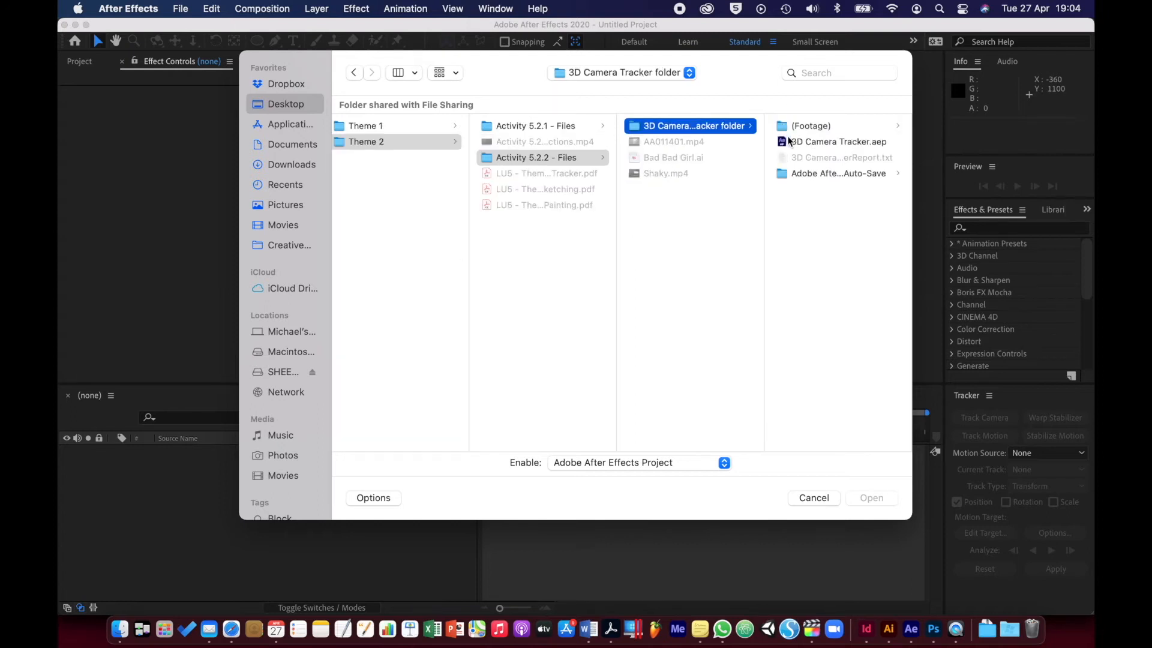
{"action": "double_click", "coordinate": [786, 143]}
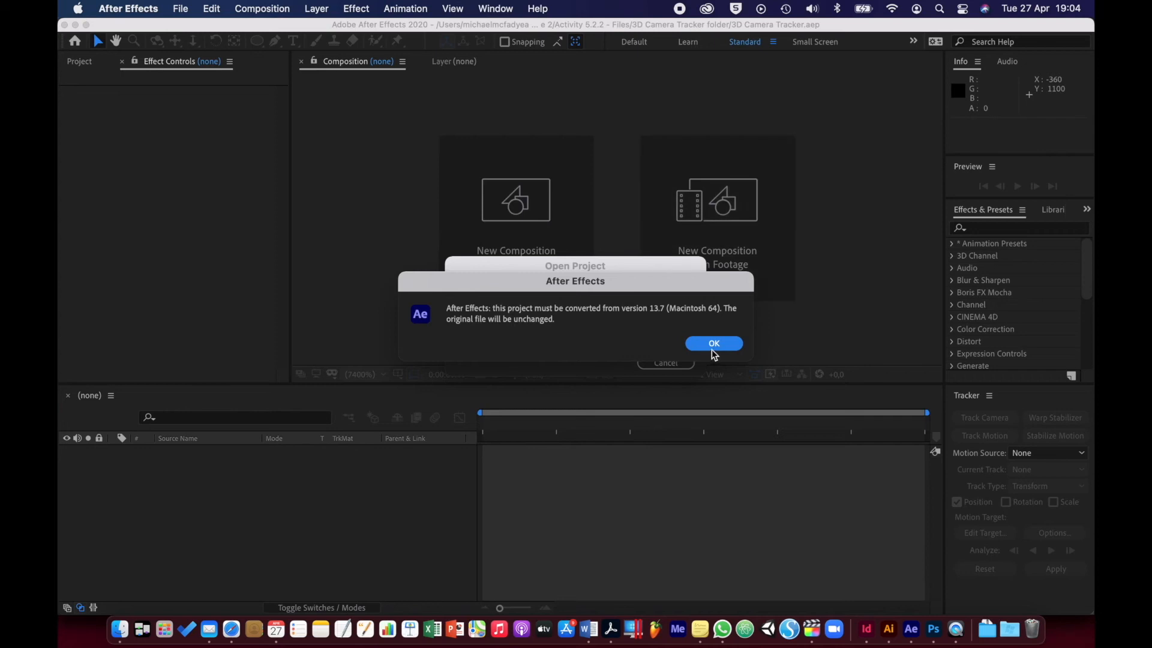
{"action": "left_click", "coordinate": [712, 347]}
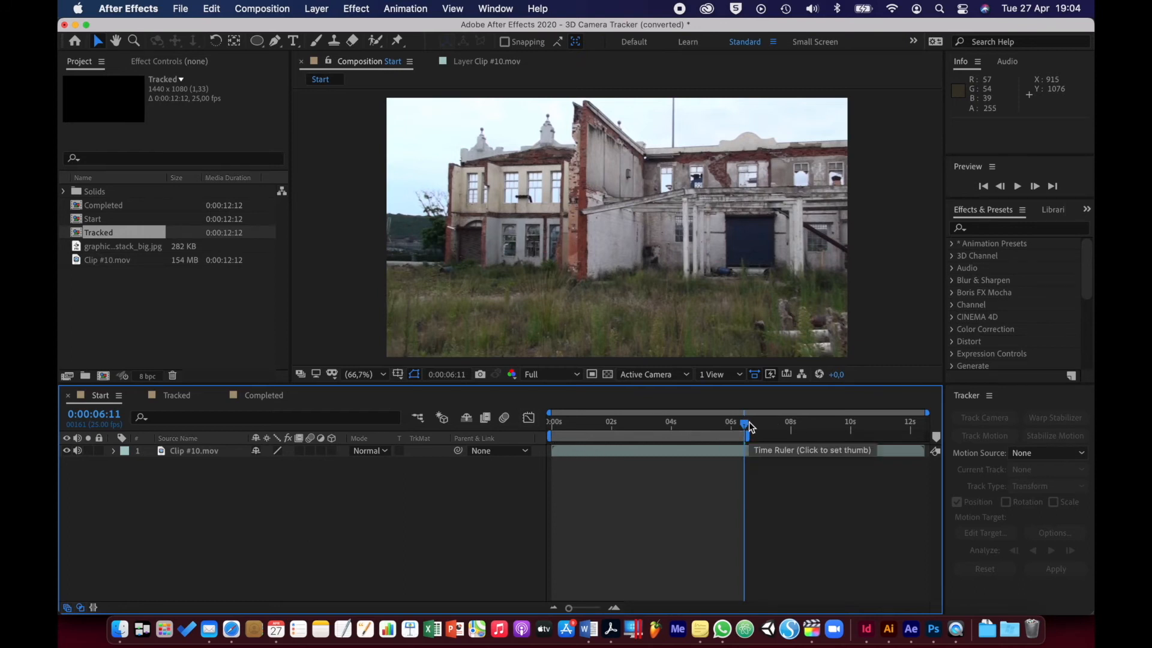
- Preview the Start composition from its beginning, mute the audio of the Clip #10.mov layer, and return to 0:00:00:00
{"action": "left_click_drag", "start_coordinate": [743, 422], "coordinate": [548, 425]}
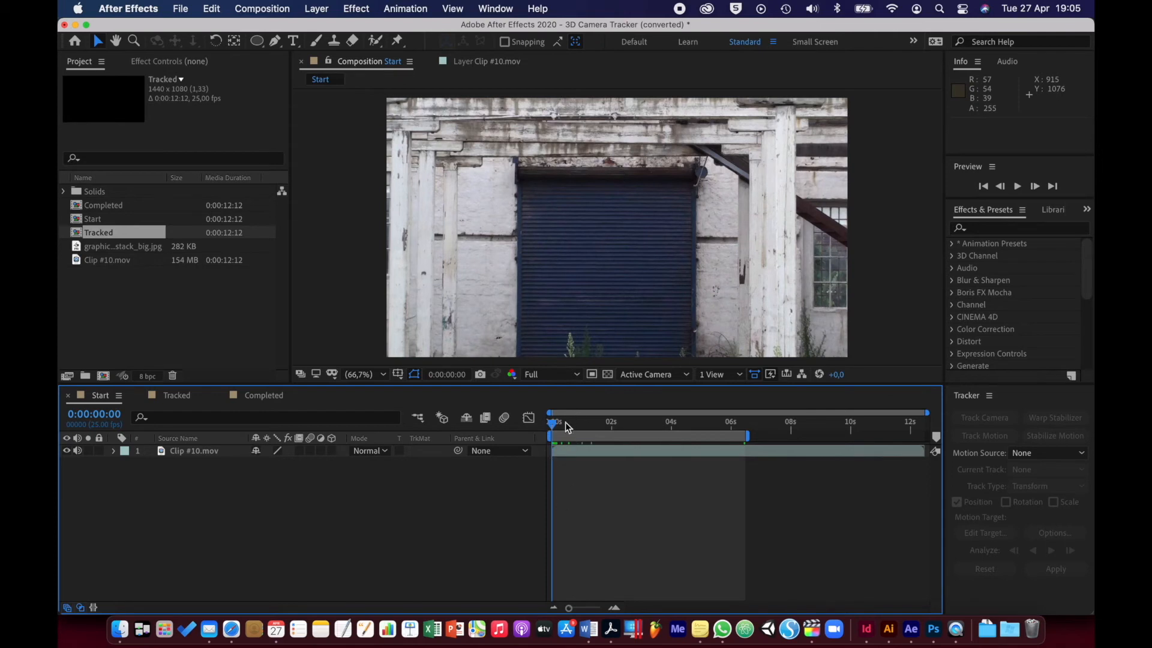
{"action": "left_click", "coordinate": [552, 423]}
{"action": "key", "text": "space"}
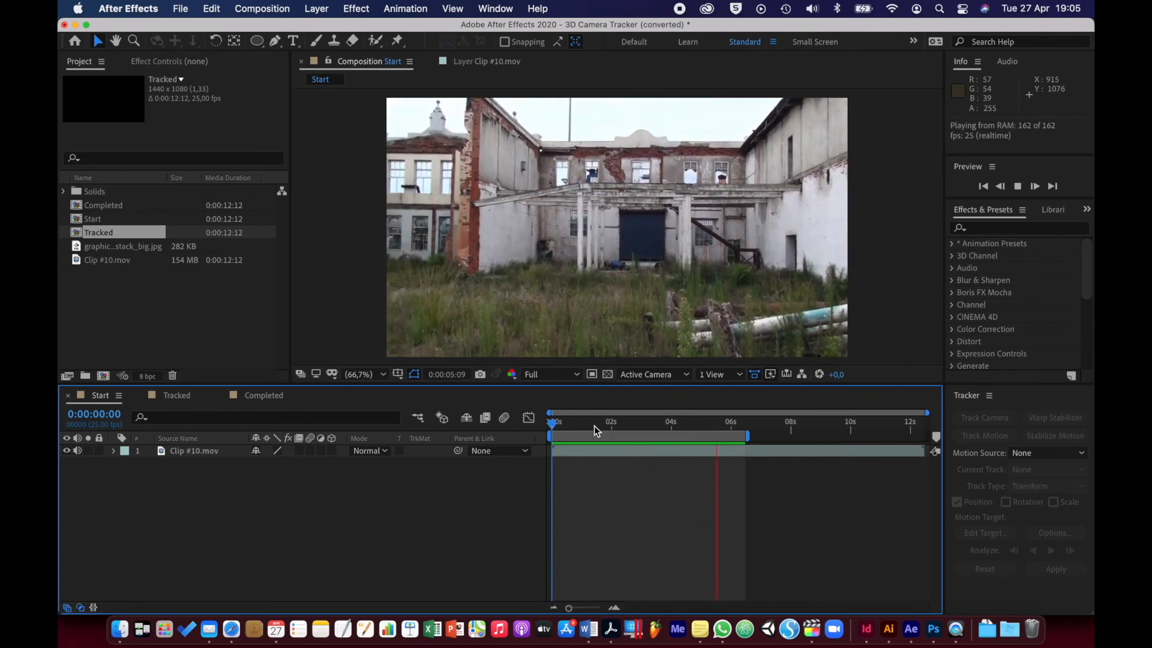
{"action": "key", "text": "space"}
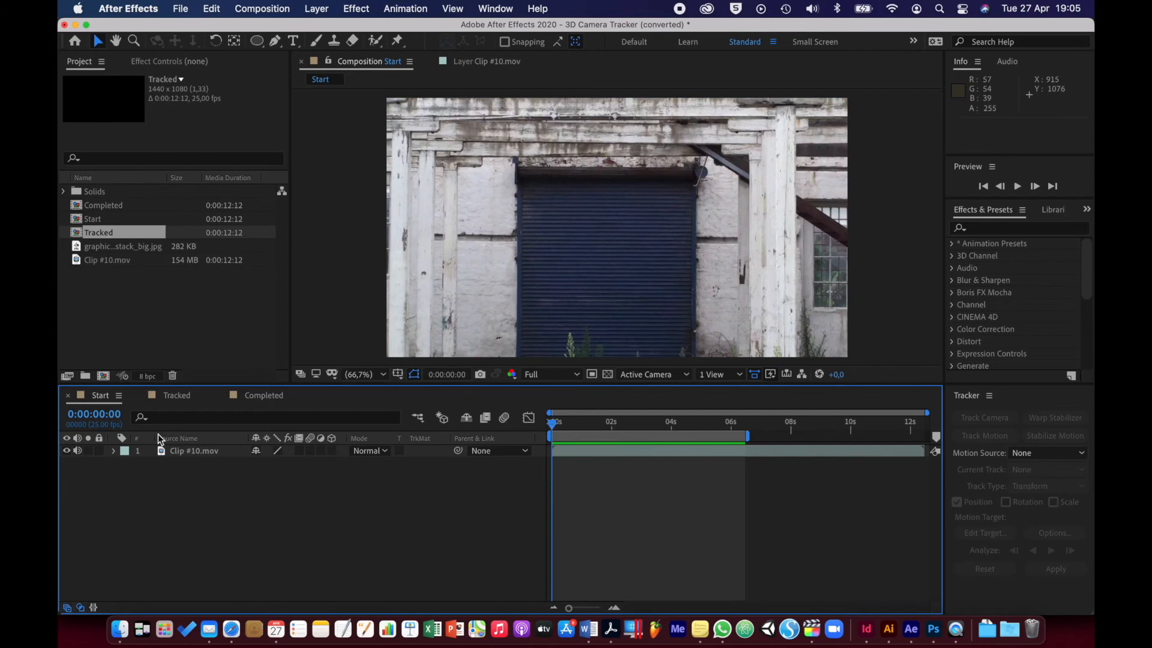
{"action": "left_click", "coordinate": [78, 451]}
{"action": "left_click_drag", "start_coordinate": [575, 423], "coordinate": [551, 430]}
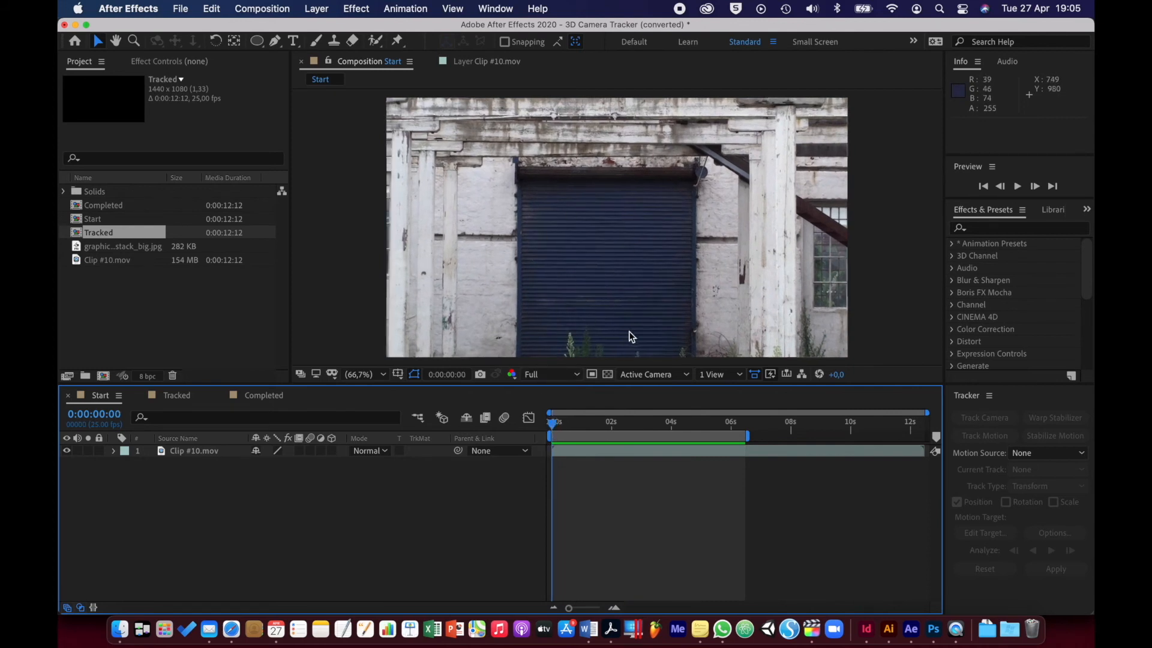
- Run the 3D Camera Tracker on the Clip #10.mov layer and set its Shot Type to Variable Zoom
{"action": "left_click", "coordinate": [200, 450]}
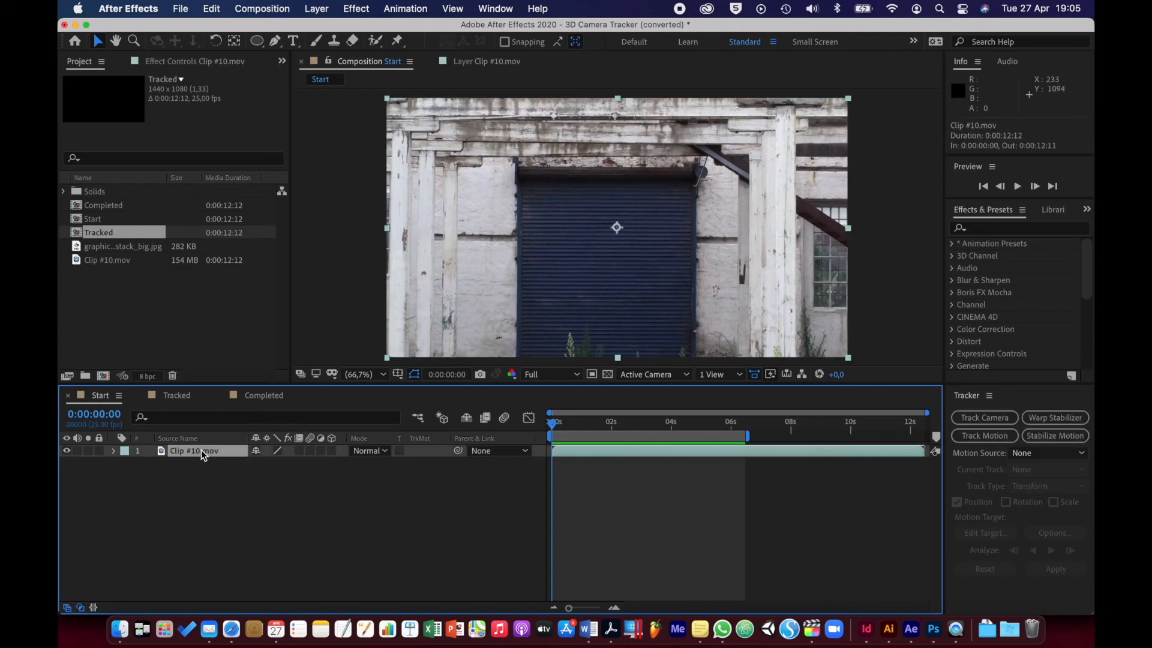
{"action": "left_click", "coordinate": [989, 418]}
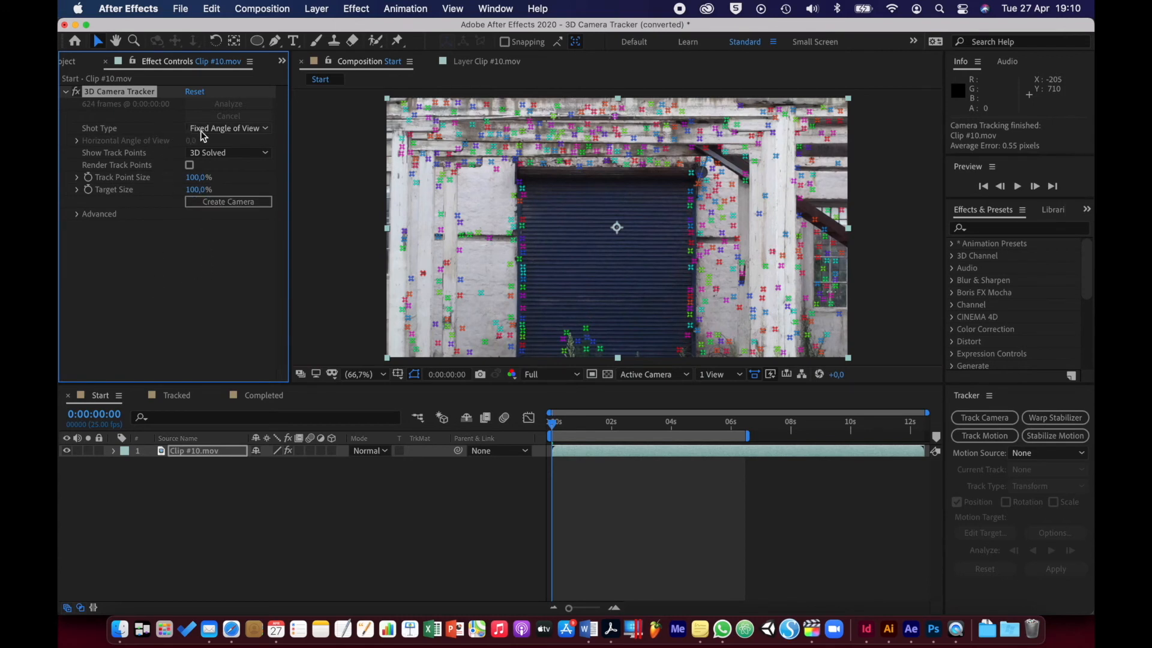
{"action": "left_click", "coordinate": [267, 131]}
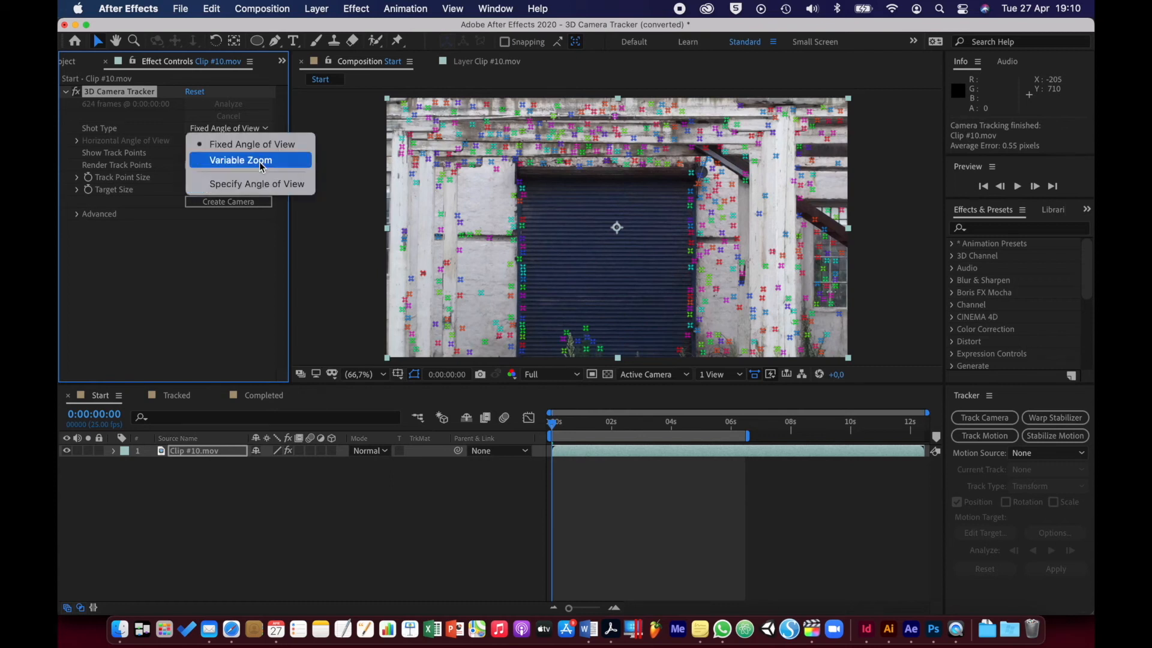
{"action": "left_click", "coordinate": [204, 288]}
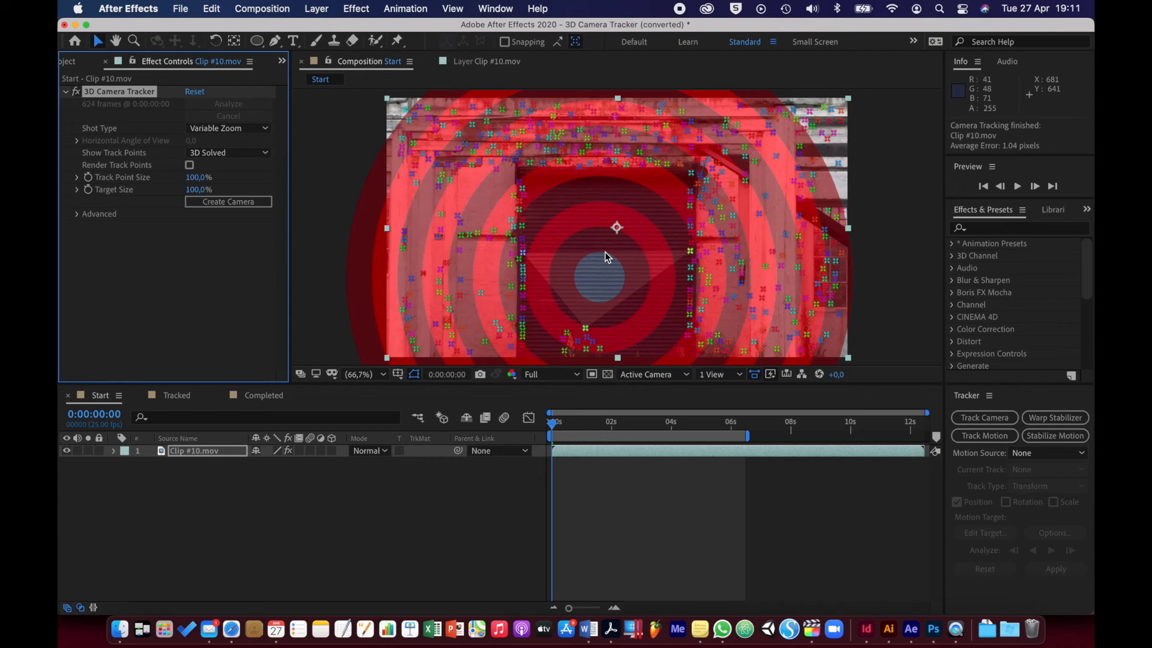
- Target three track points on the blue shutter door, set Target Size to 40%, and create a solid and camera from them
{"action": "left_click", "coordinate": [604, 253]}
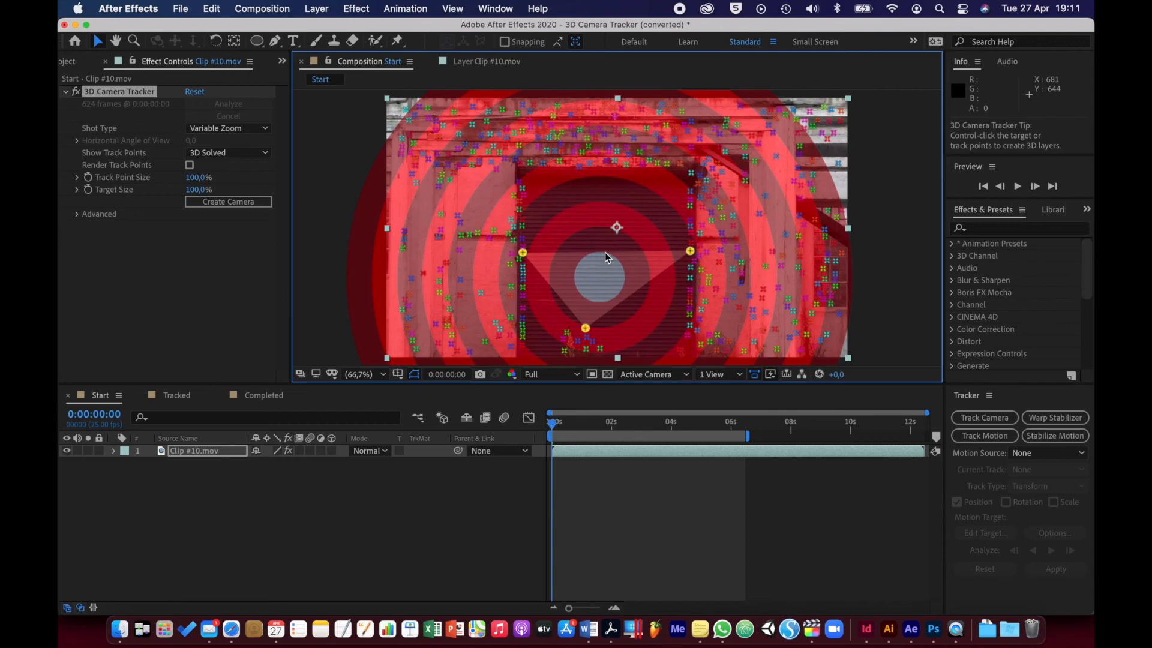
{"action": "left_click_drag", "start_coordinate": [198, 189], "coordinate": [154, 189]}
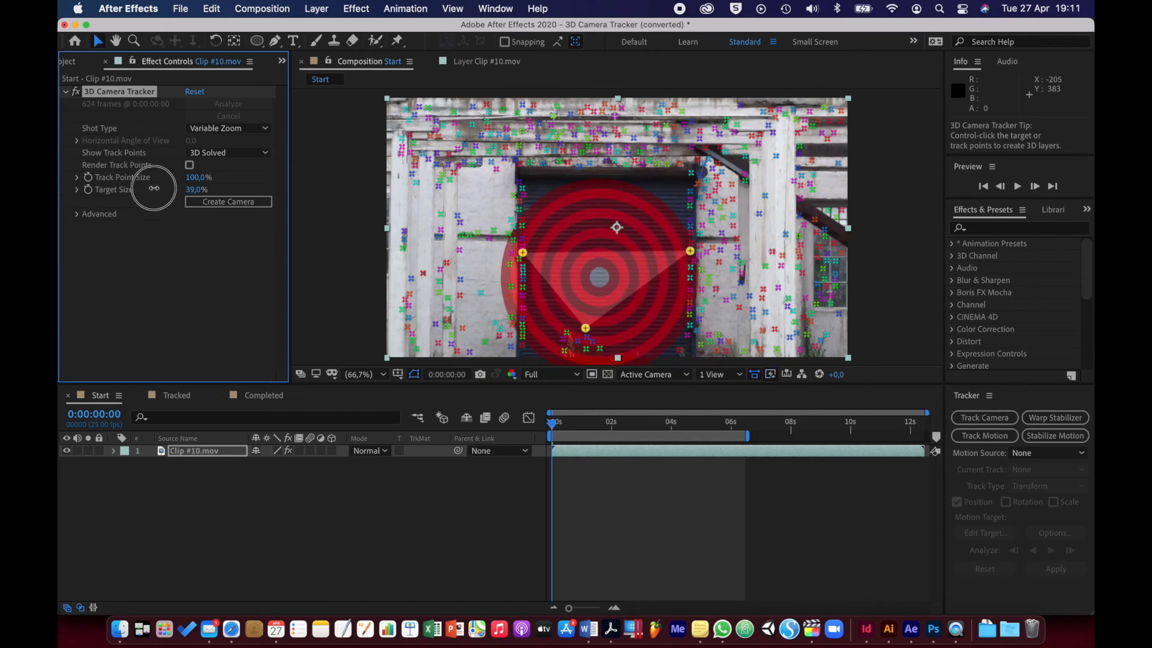
{"action": "left_click_drag", "start_coordinate": [154, 189], "coordinate": [155, 191]}
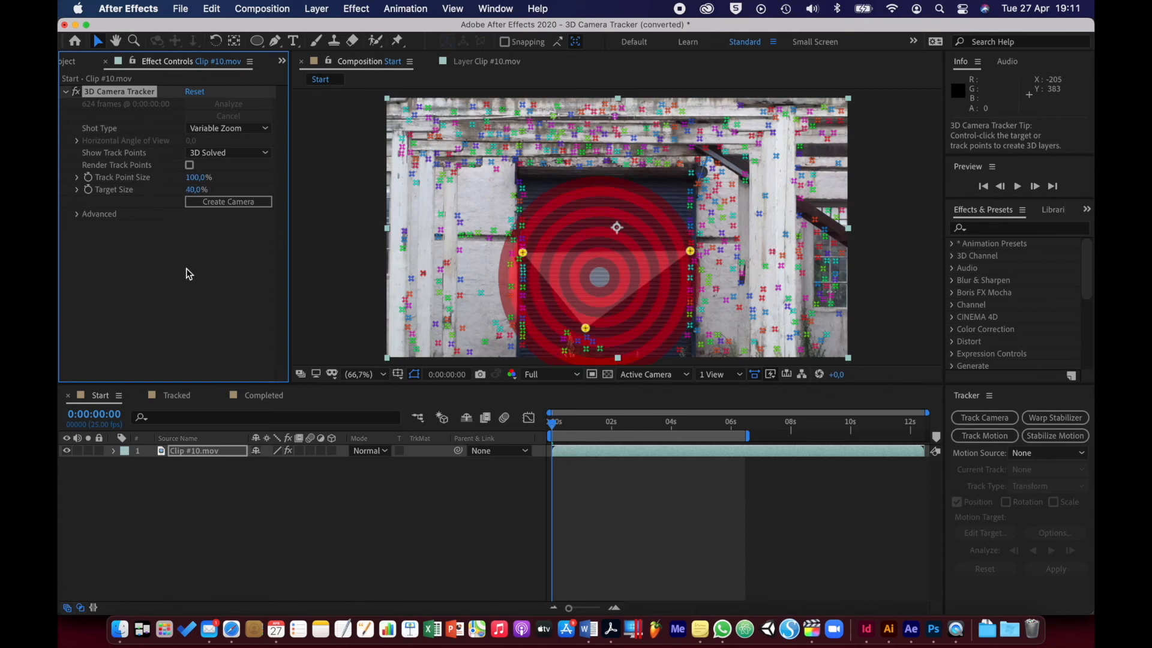
{"action": "right_click", "coordinate": [604, 279]}
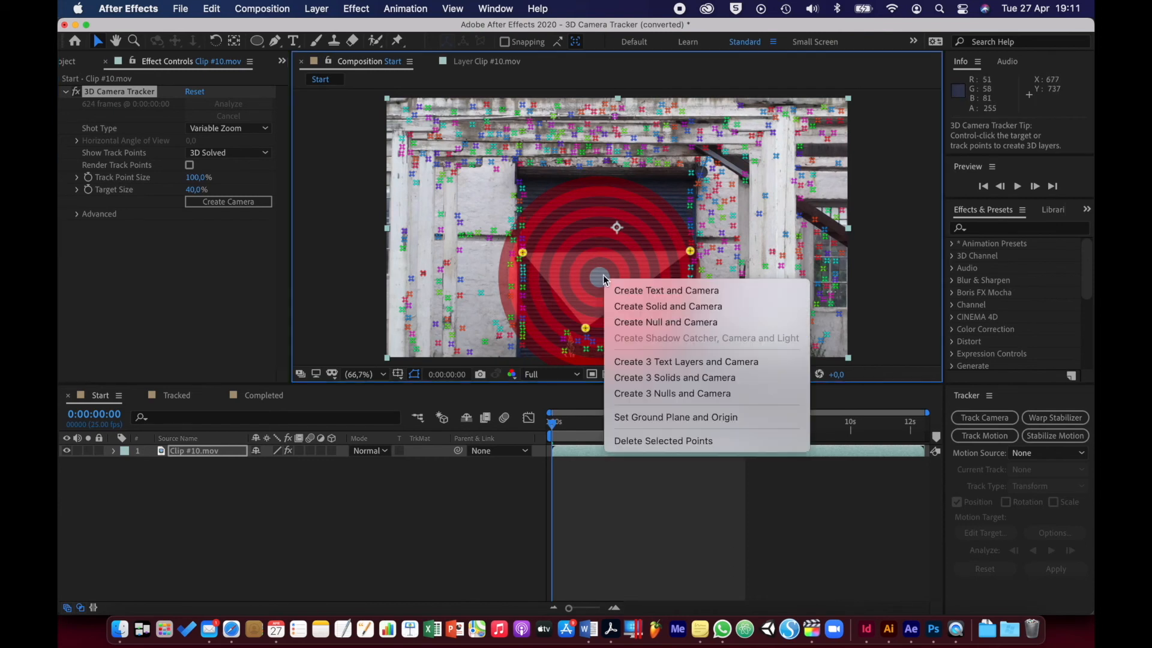
{"action": "left_click", "coordinate": [634, 307]}
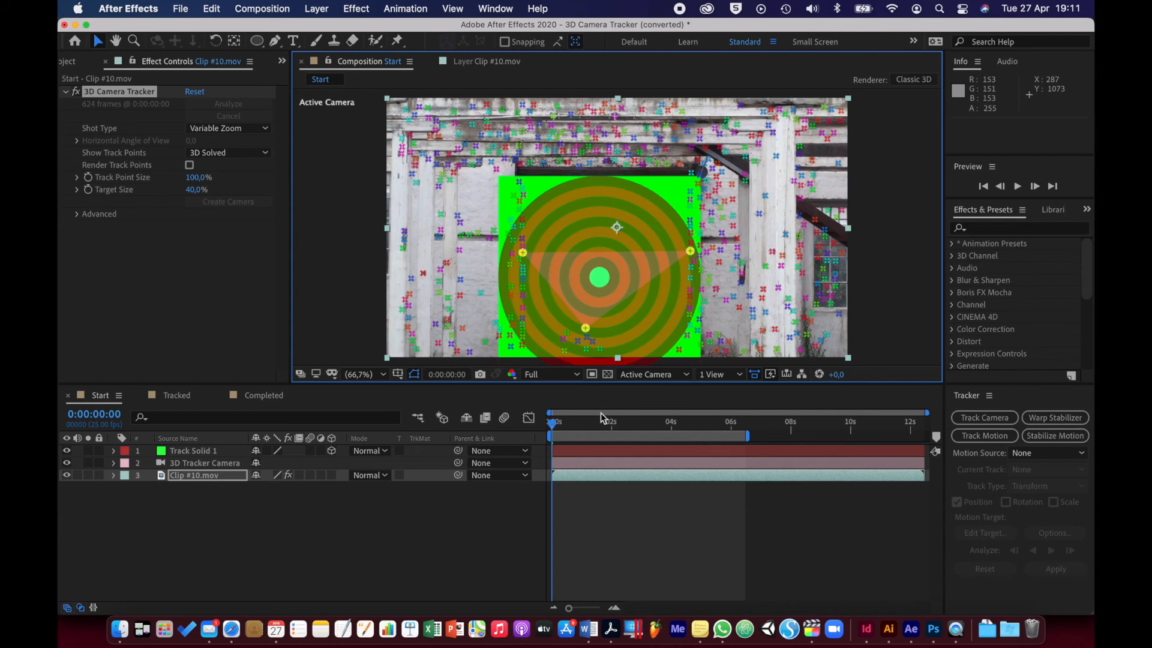
- Replace the source of the Track Solid 1 layer with the graphic_eye_stack_big.jpg image from the project
{"action": "left_click", "coordinate": [201, 453]}
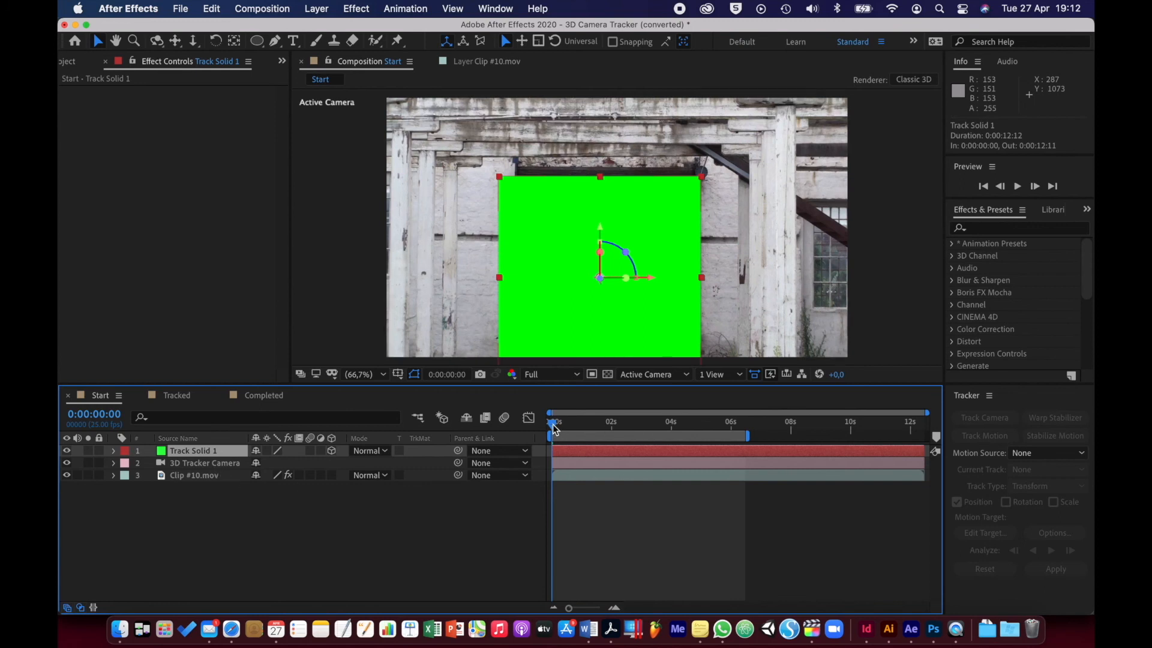
{"action": "mouse_move", "coordinate": [553, 427]}
{"action": "left_mouse_down"}
{"action": "mouse_move", "coordinate": [684, 427]}
{"action": "mouse_move", "coordinate": [604, 436]}
{"action": "mouse_move", "coordinate": [561, 427]}
{"action": "mouse_move", "coordinate": [711, 426]}
{"action": "mouse_move", "coordinate": [555, 427]}
{"action": "left_mouse_up"}
{"action": "left_click", "coordinate": [281, 61]}
{"action": "left_click", "coordinate": [312, 78]}
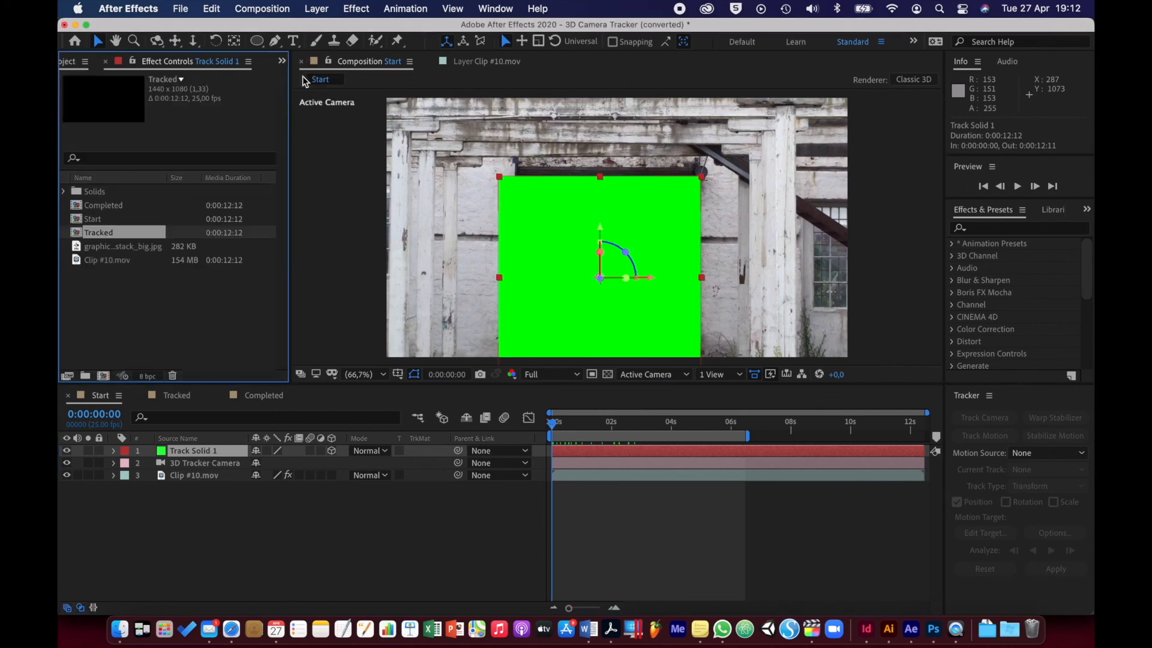
{"action": "left_click", "coordinate": [88, 256]}
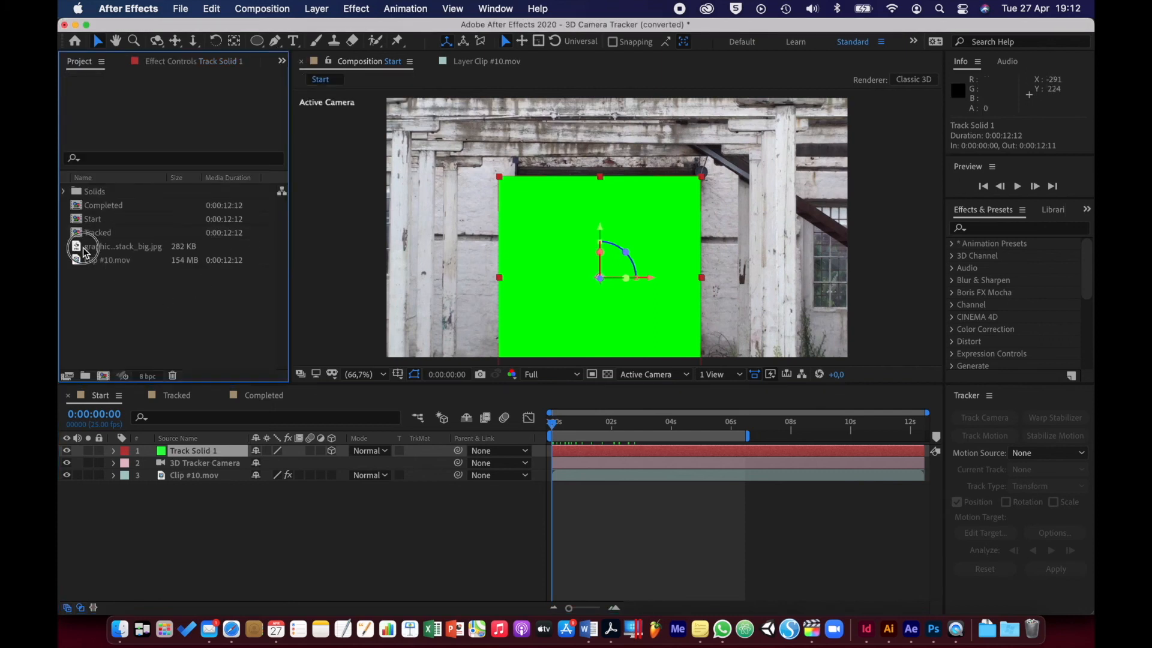
{"action": "left_click", "coordinate": [82, 249]}
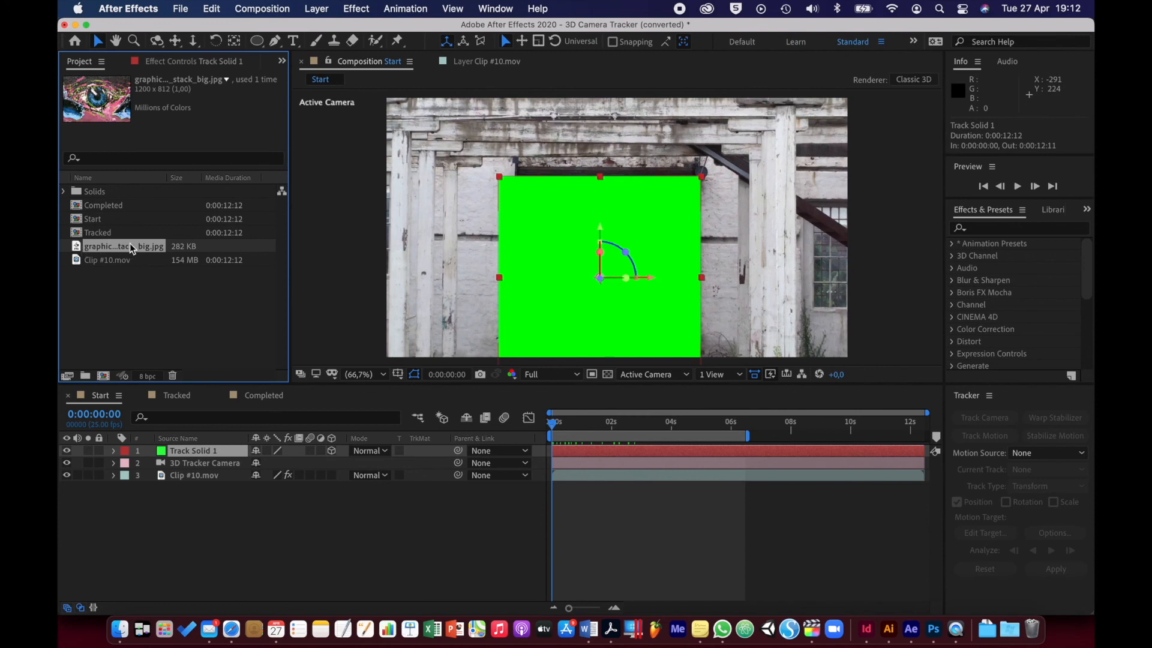
{"action": "left_click", "coordinate": [165, 453]}
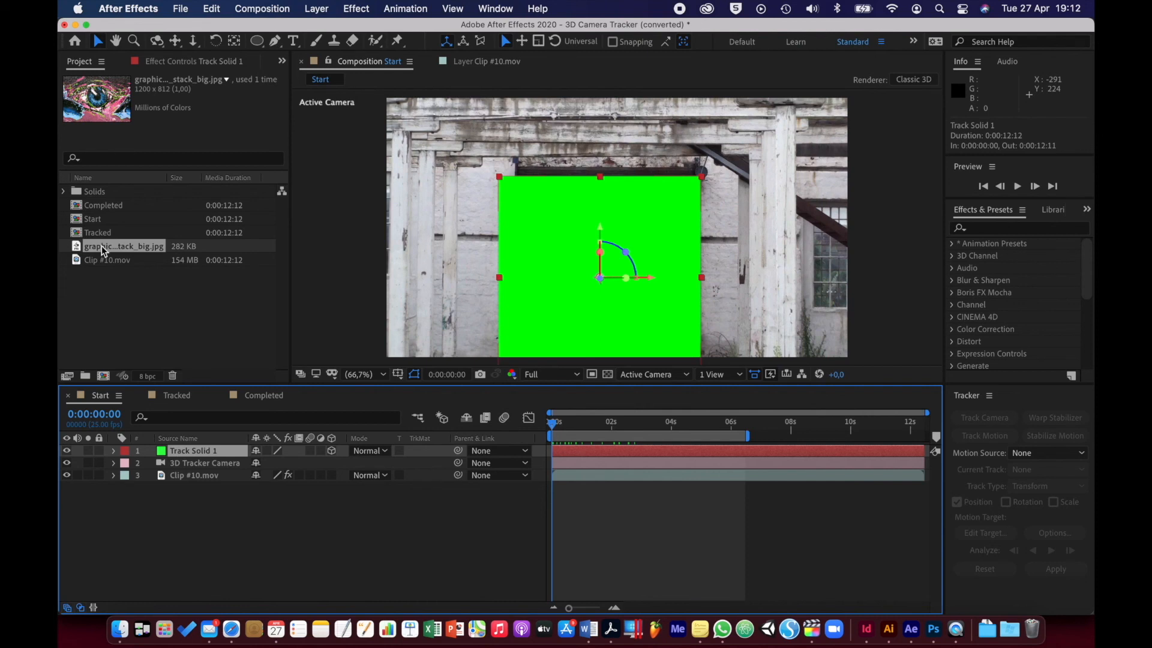
{"action": "left_click_drag", "start_coordinate": [103, 251], "coordinate": [188, 456]}
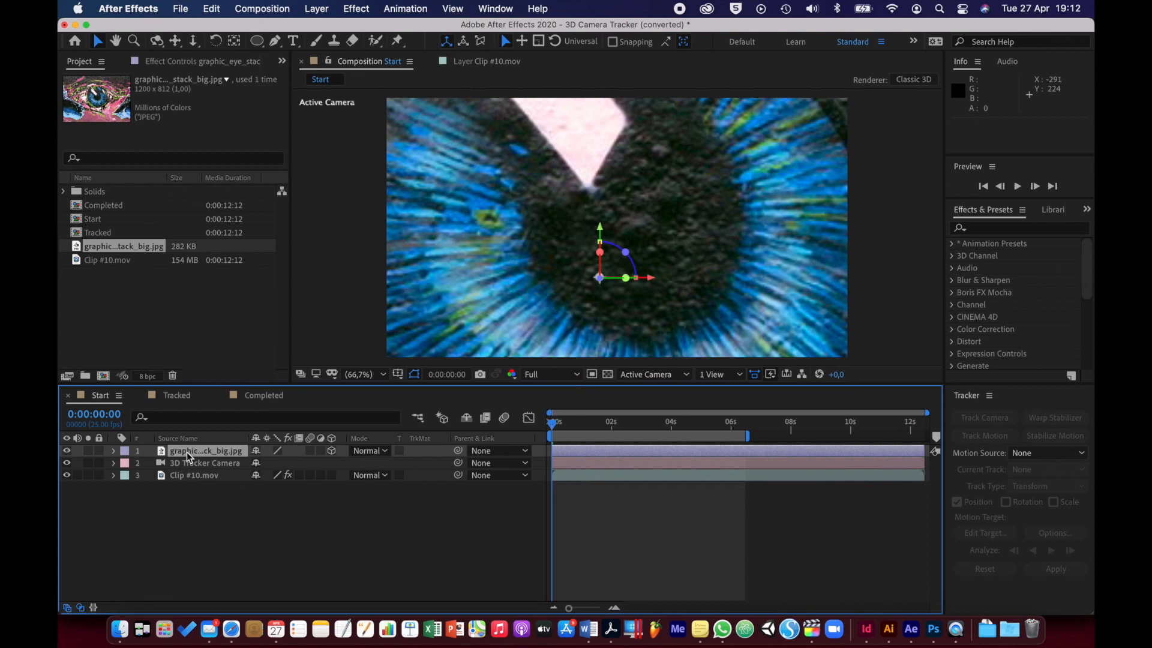
- Scale the eye graphic layer down to slightly wider than the shutter door and set its Opacity to 56%
{"action": "key", "text": "s"}
{"action": "left_click_drag", "start_coordinate": [274, 462], "coordinate": [220, 460]}
{"action": "key", "text": "t"}
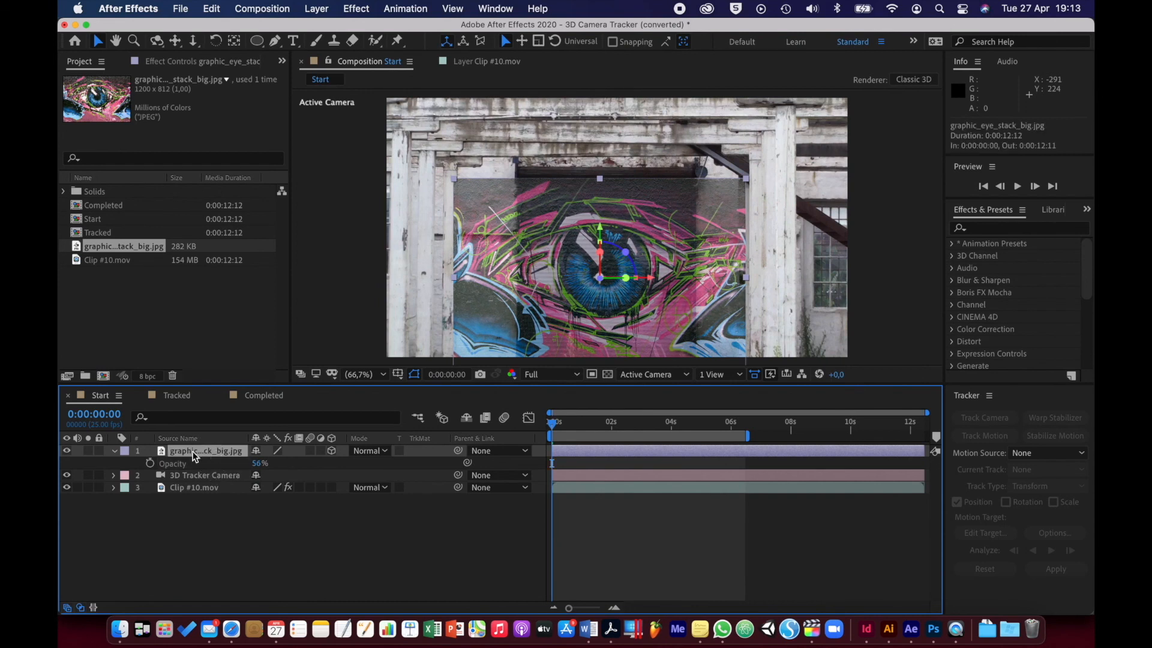
- Draw a rectangular mask on the eye graphic matching the shutter door and set its Mask Feather to 120 pixels
{"action": "left_click_drag", "start_coordinate": [255, 44], "coordinate": [282, 42]}
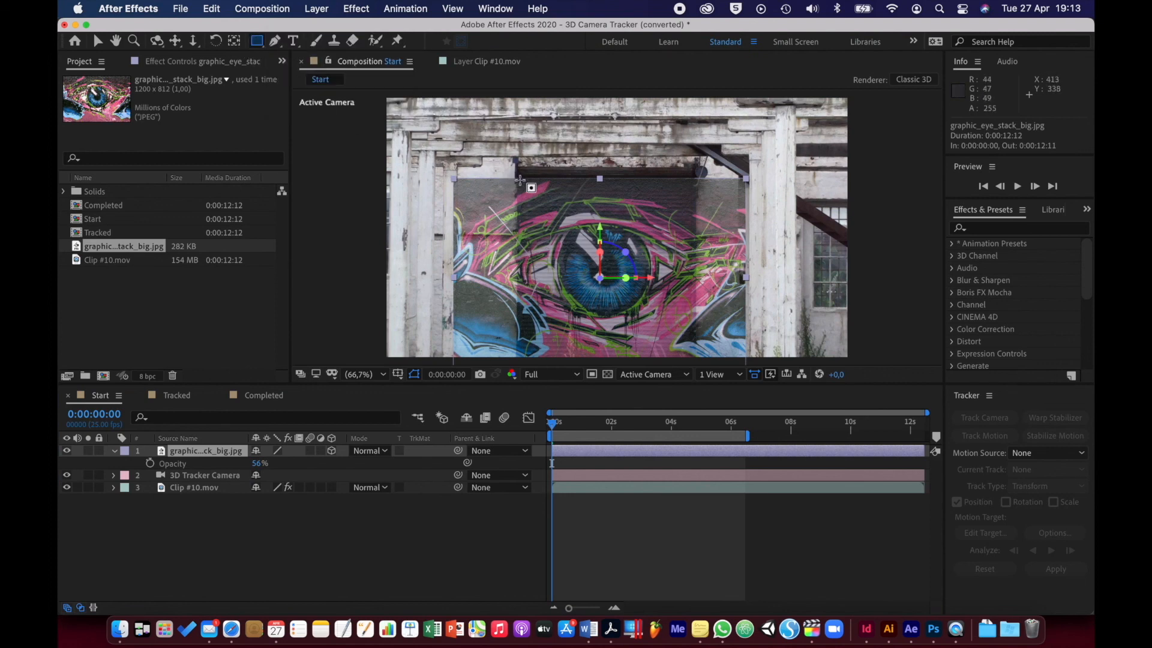
{"action": "left_click_drag", "start_coordinate": [521, 180], "coordinate": [696, 357]}
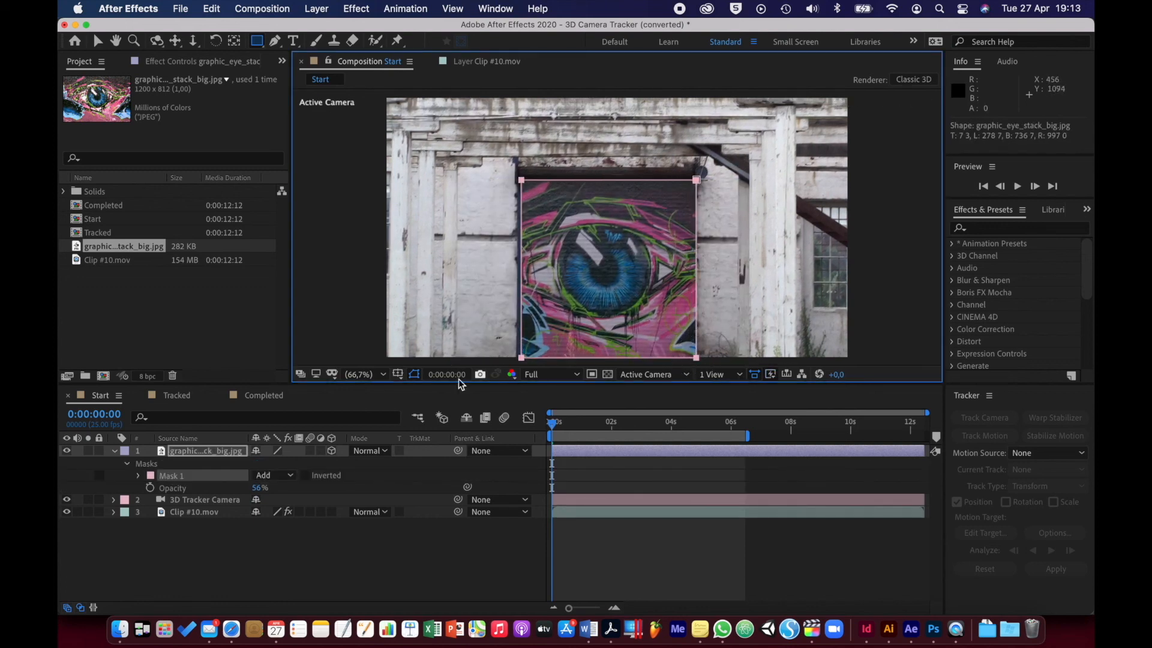
{"action": "left_click", "coordinate": [138, 475]}
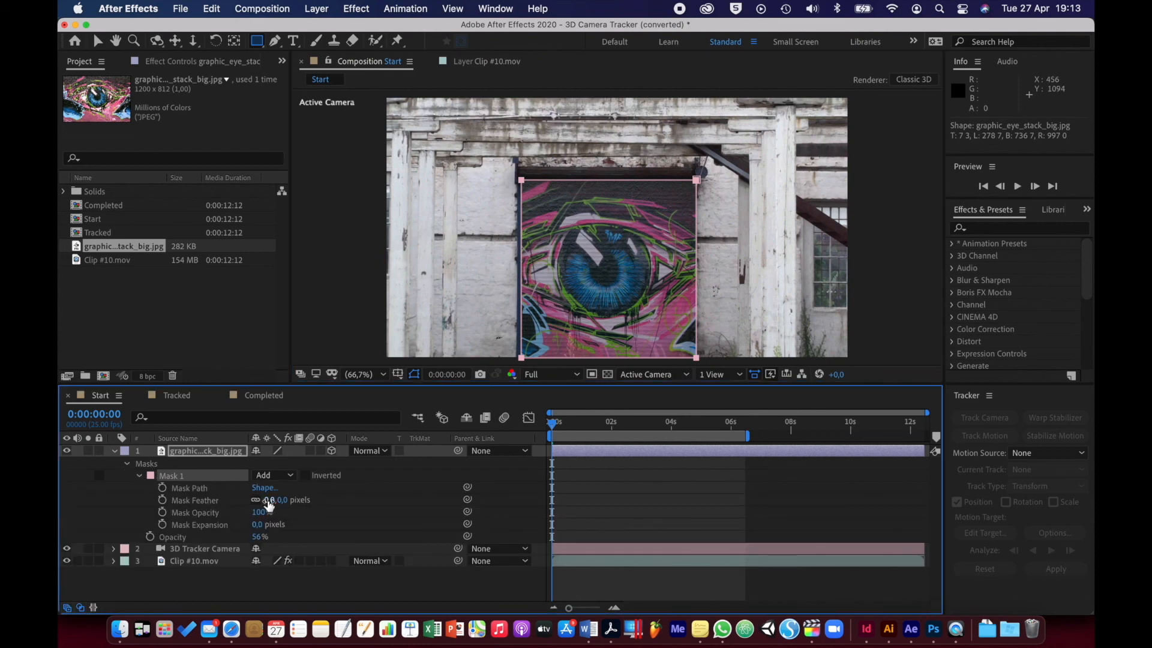
{"action": "left_click_drag", "start_coordinate": [267, 500], "coordinate": [339, 488]}
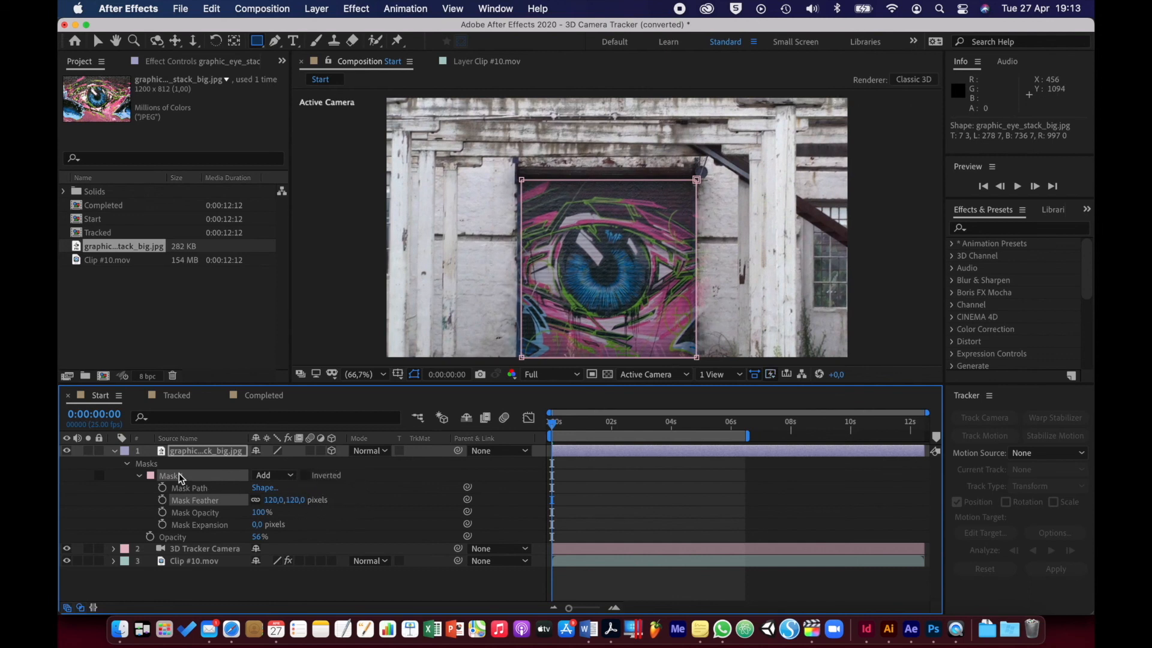
{"action": "left_click", "coordinate": [115, 451]}
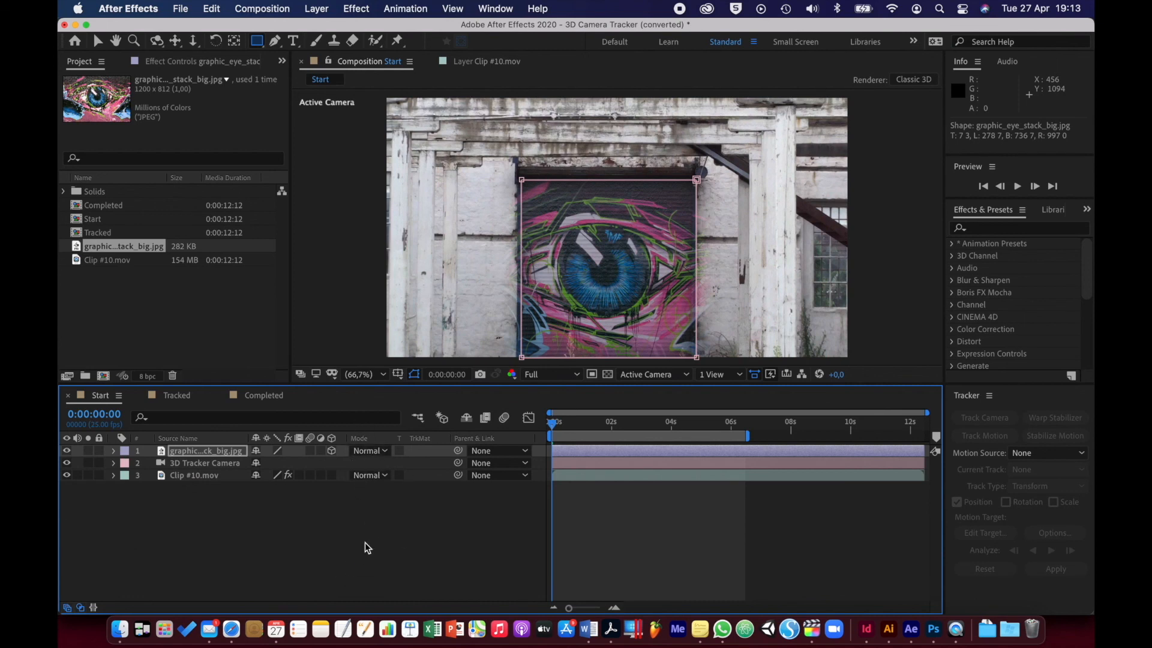
- Set the eye graphic layer's blending mode to Overlay and deselect the layer
{"action": "left_click", "coordinate": [385, 451]}
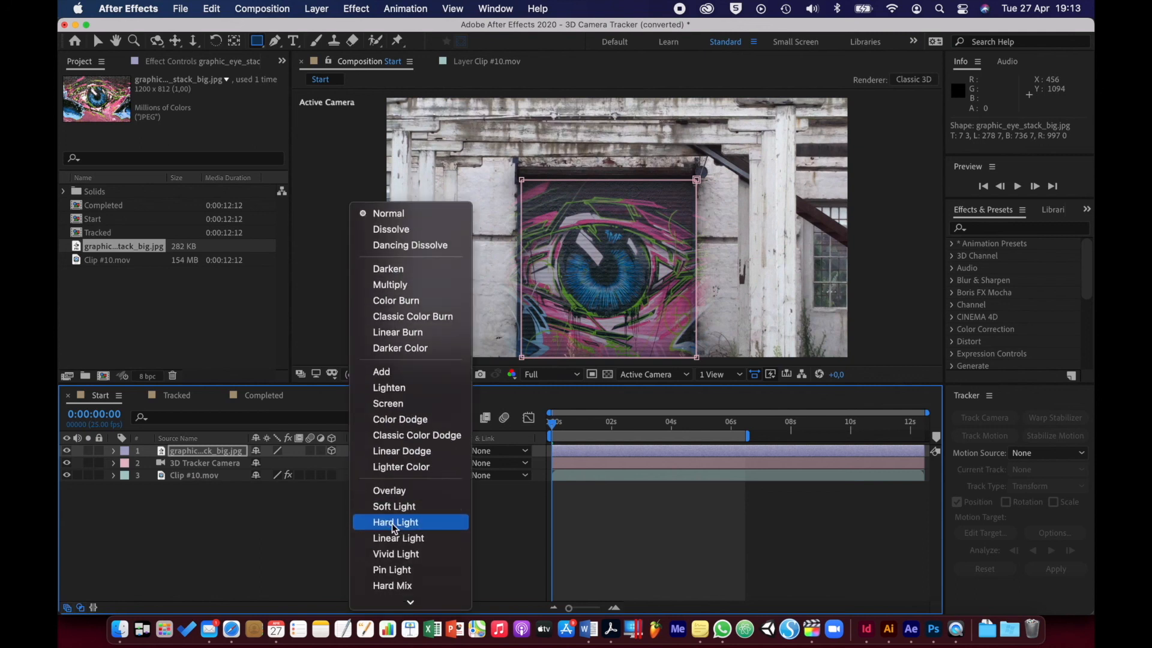
{"action": "left_click", "coordinate": [393, 490]}
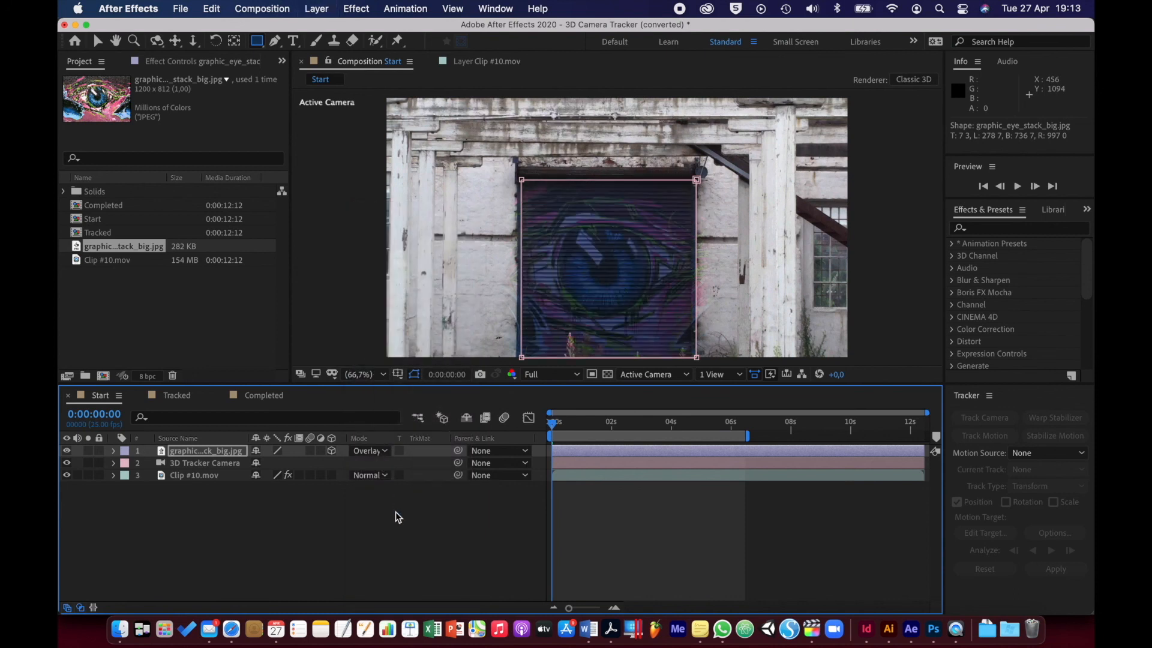
{"action": "left_click", "coordinate": [347, 535]}
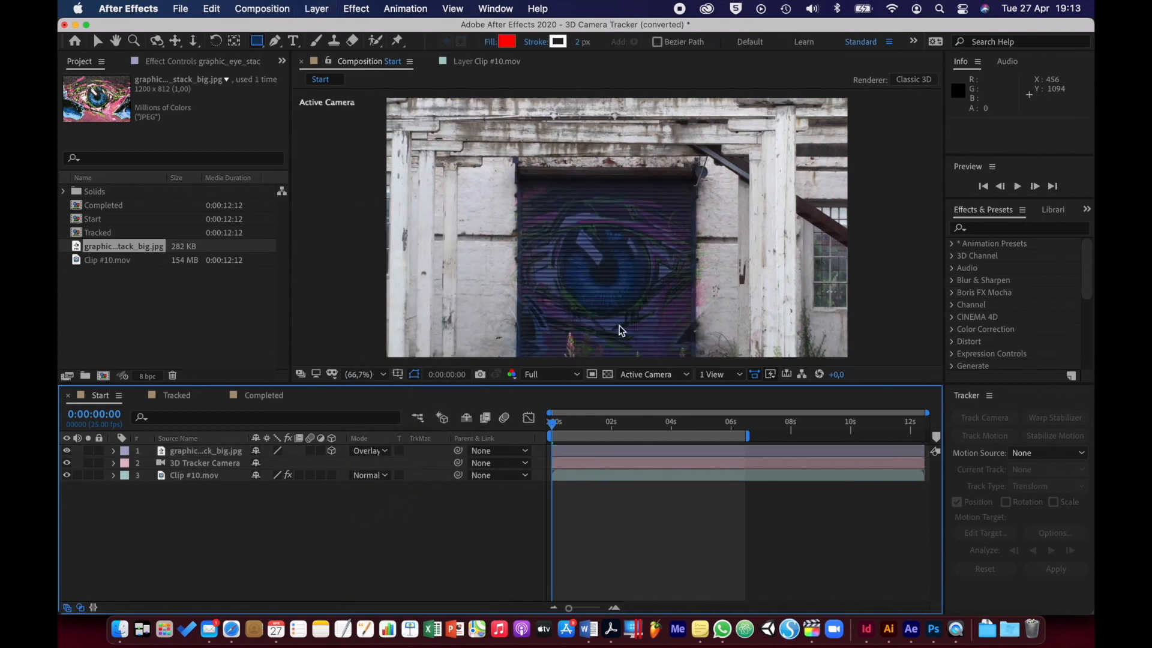
- Preview the tracked eye graphic on the shutter door from the composition's start and return the current time to the beginning
{"action": "left_click", "coordinate": [553, 423]}
{"action": "key", "text": "space"}
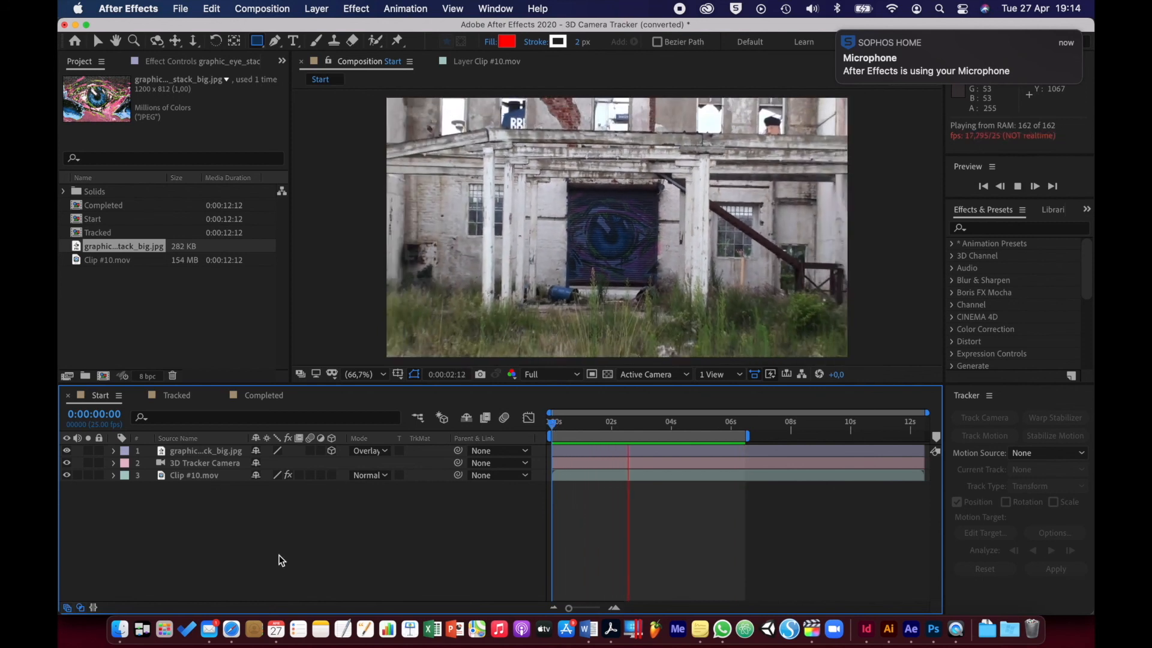
{"action": "key", "text": "space"}
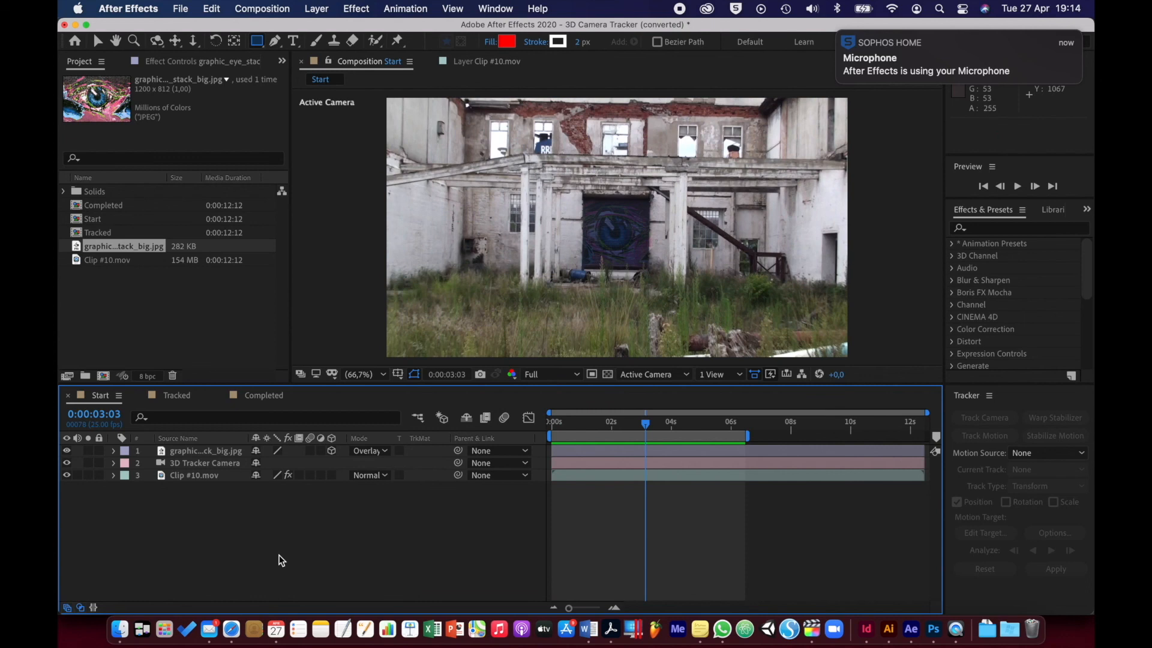
{"action": "left_click", "coordinate": [646, 423]}
{"action": "left_click_drag", "start_coordinate": [647, 423], "coordinate": [550, 423]}
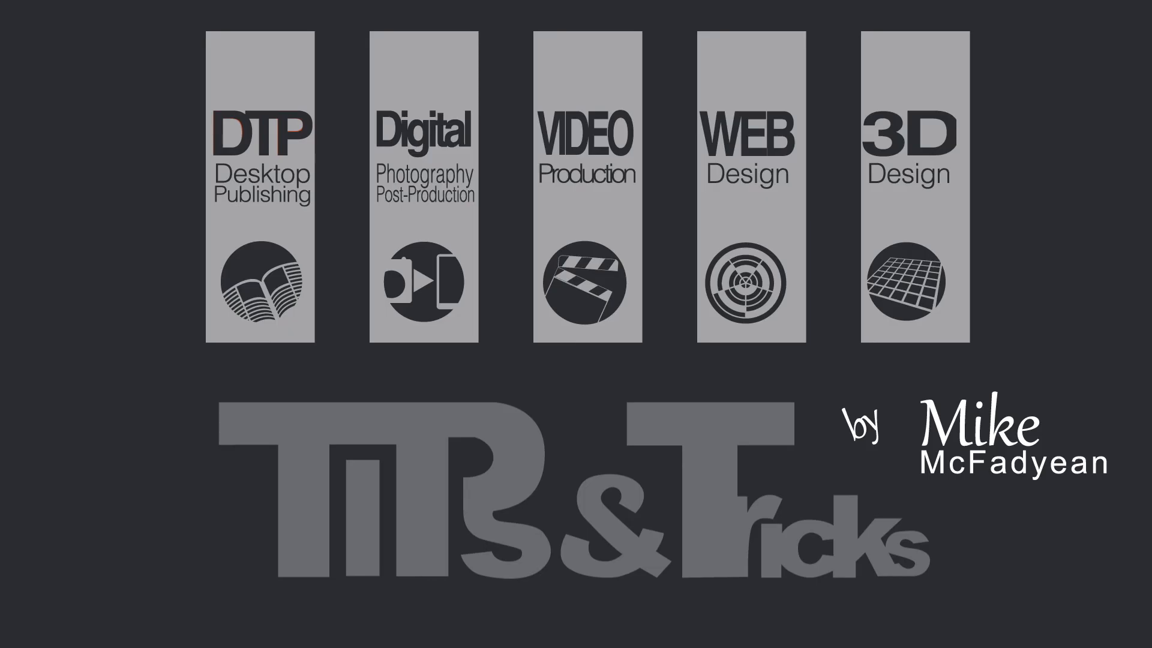